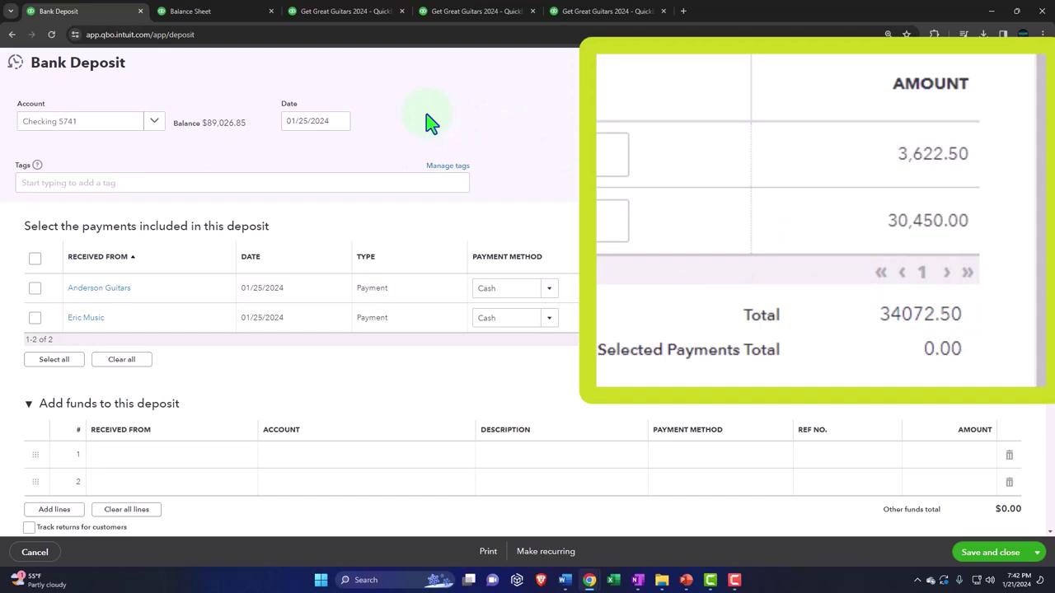
left_click(295, 117)
key("Tab")
key("Tab")
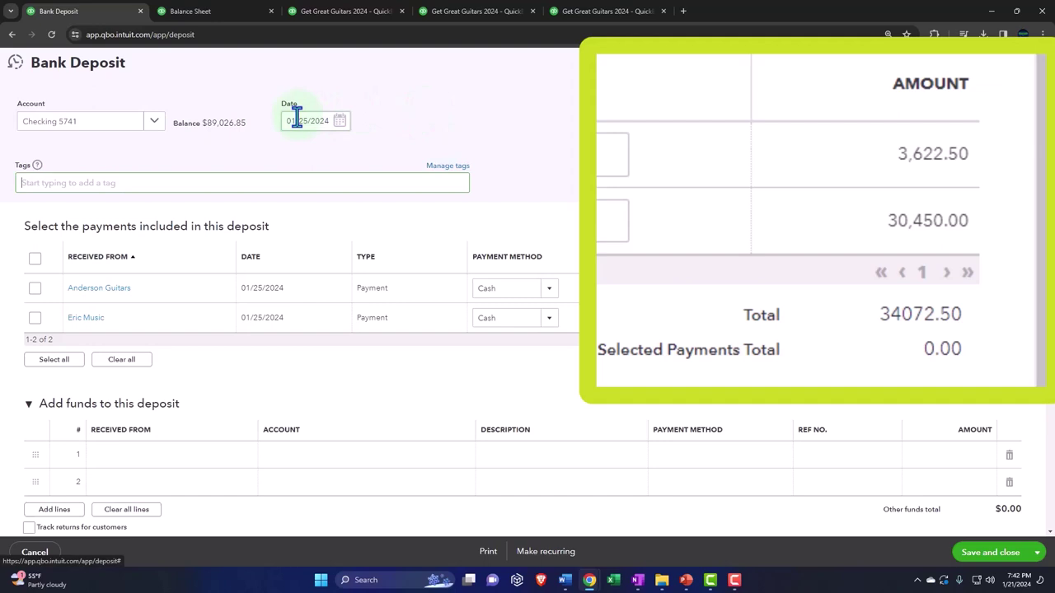
key("Tab")
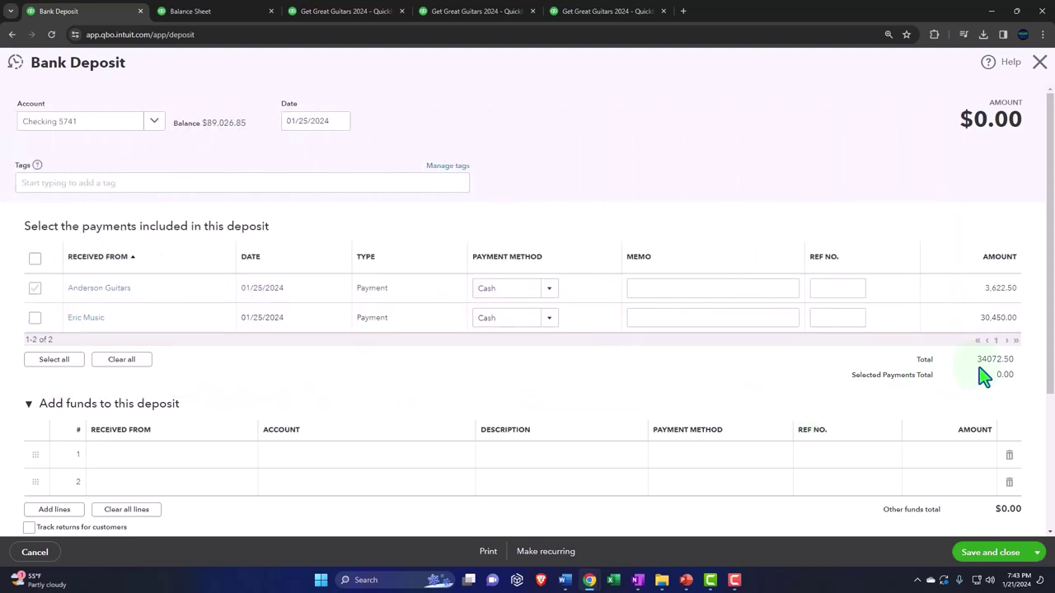
Check the Payments to deposit balance on the Balance Sheet against the payments listed in the bank deposit
left_click(186, 15)
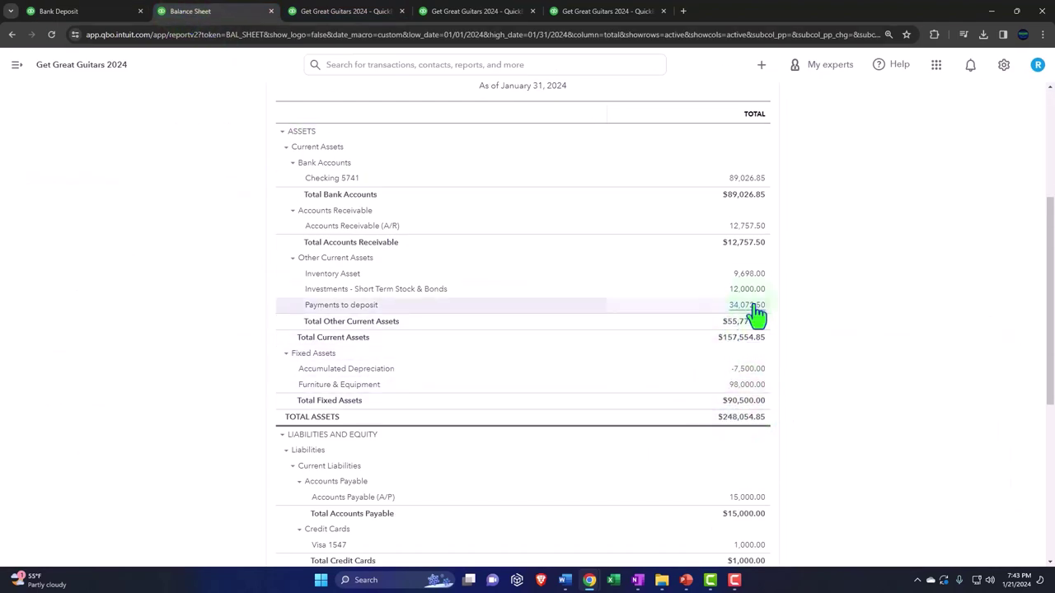
left_click(86, 13)
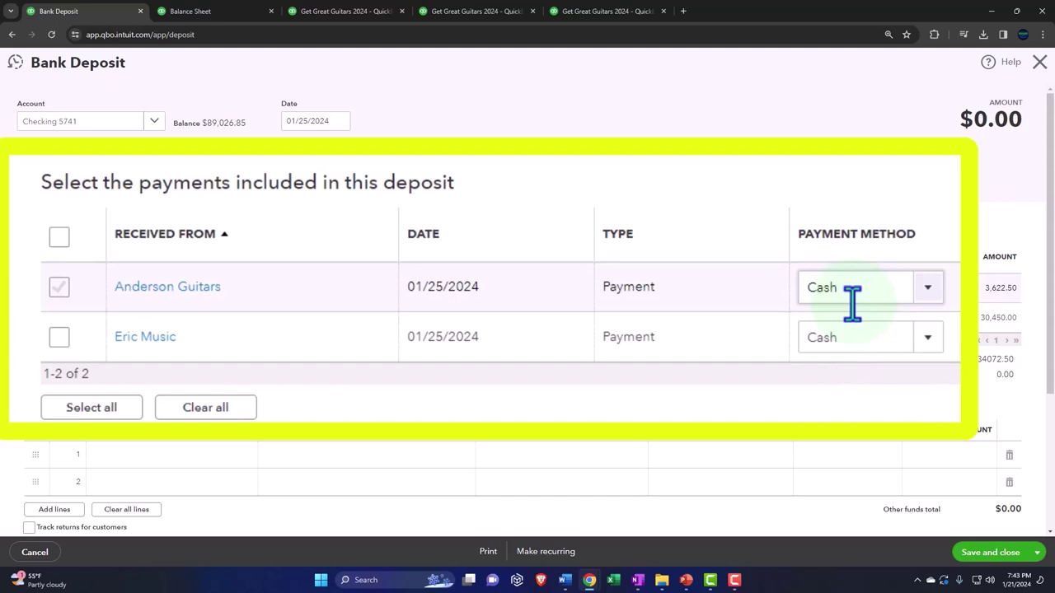
left_click(58, 338)
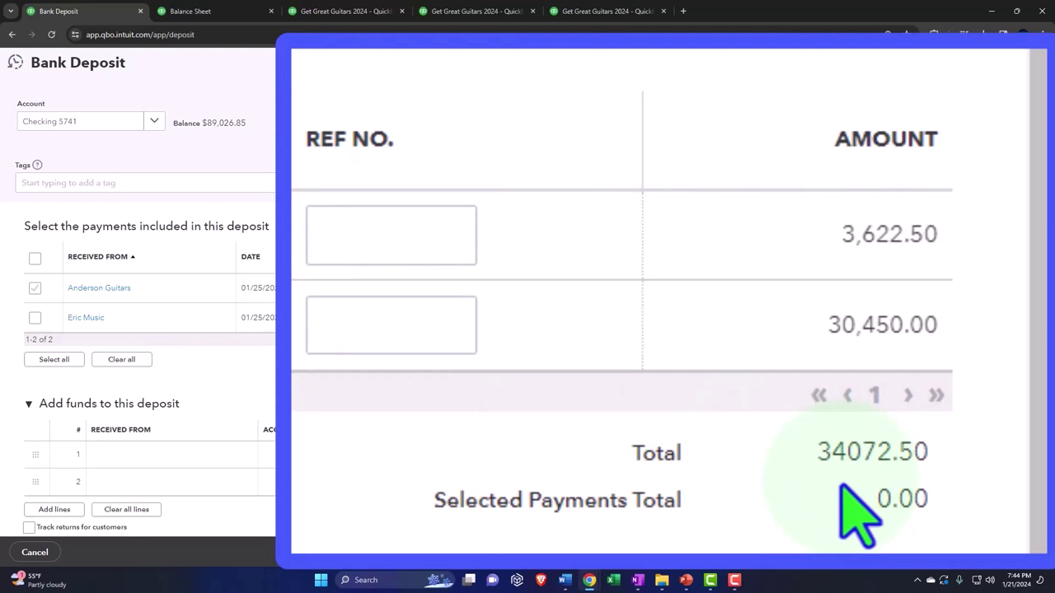
Enter an amount of -50 on the first line of the additional funds for this deposit
scroll(964, 377, "down", 1)
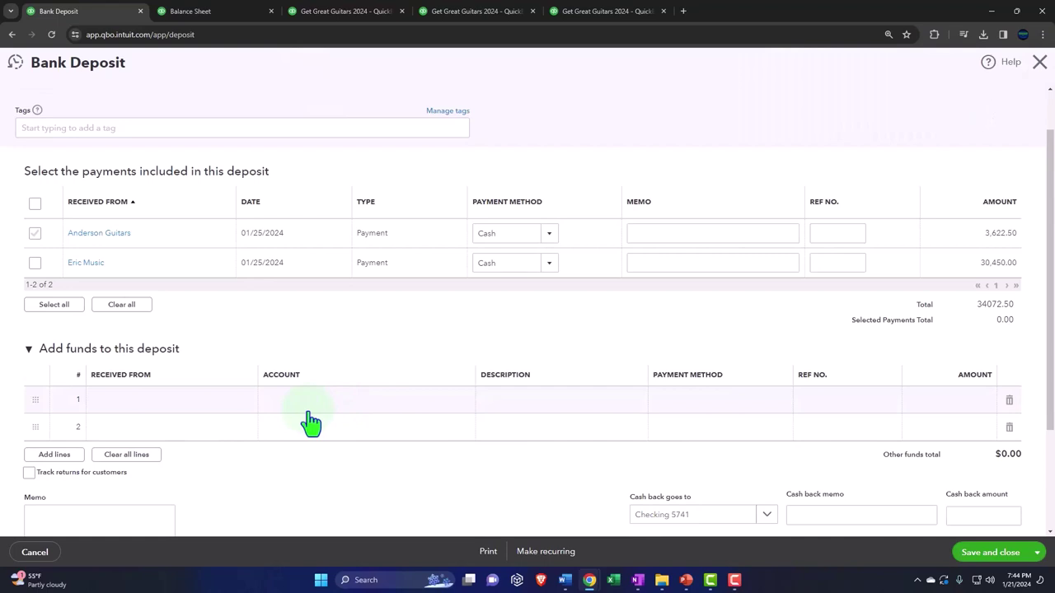
left_click(922, 420)
left_click(923, 402)
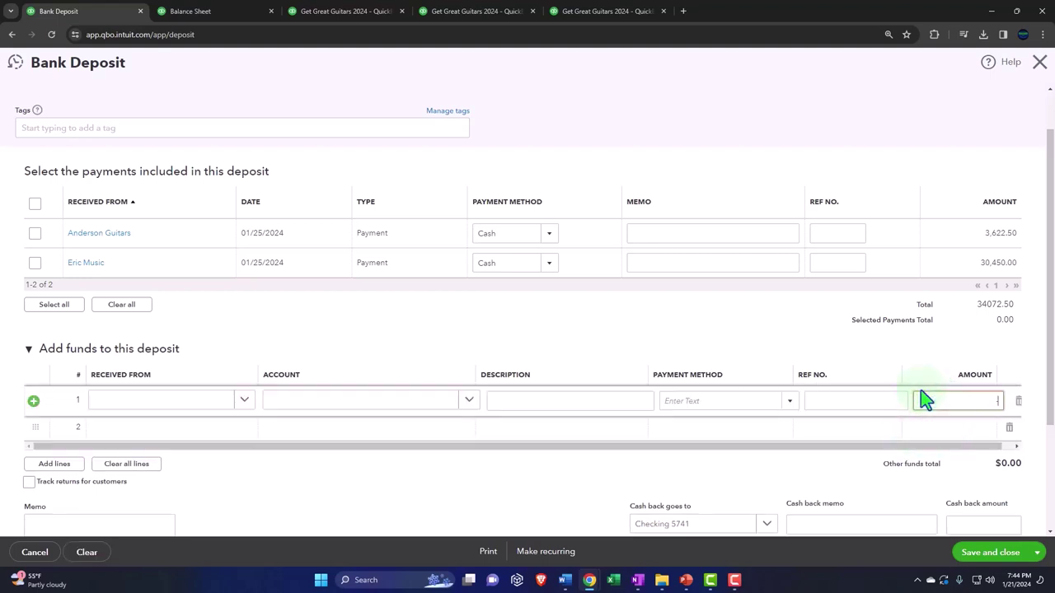
type("-50")
key("Tab")
scroll(932, 412, "down", 2)
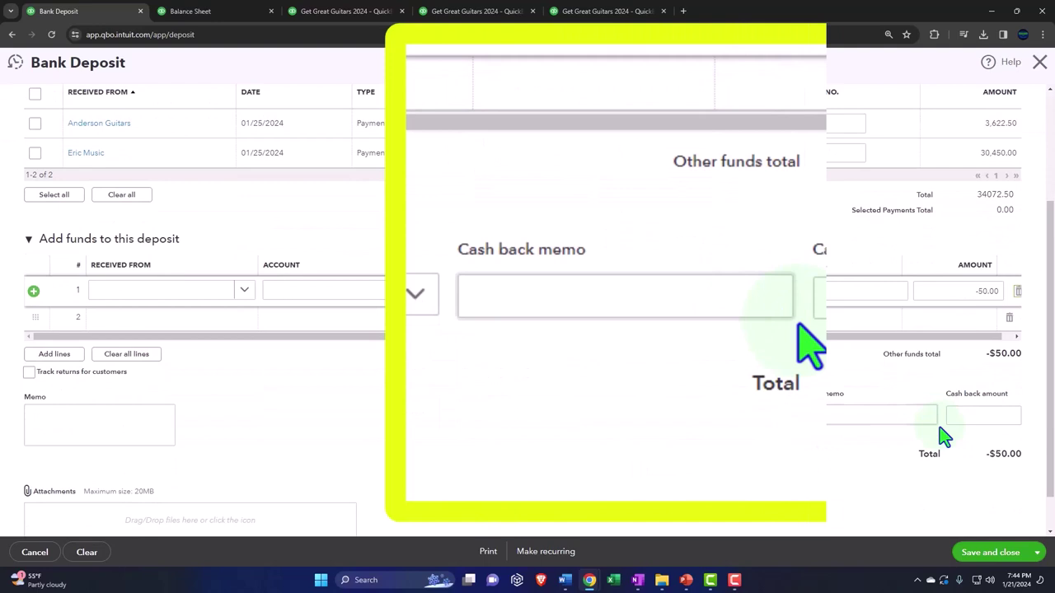
Include both listed customer payments in the deposit and check the deposit total
scroll(944, 437, "up", 3)
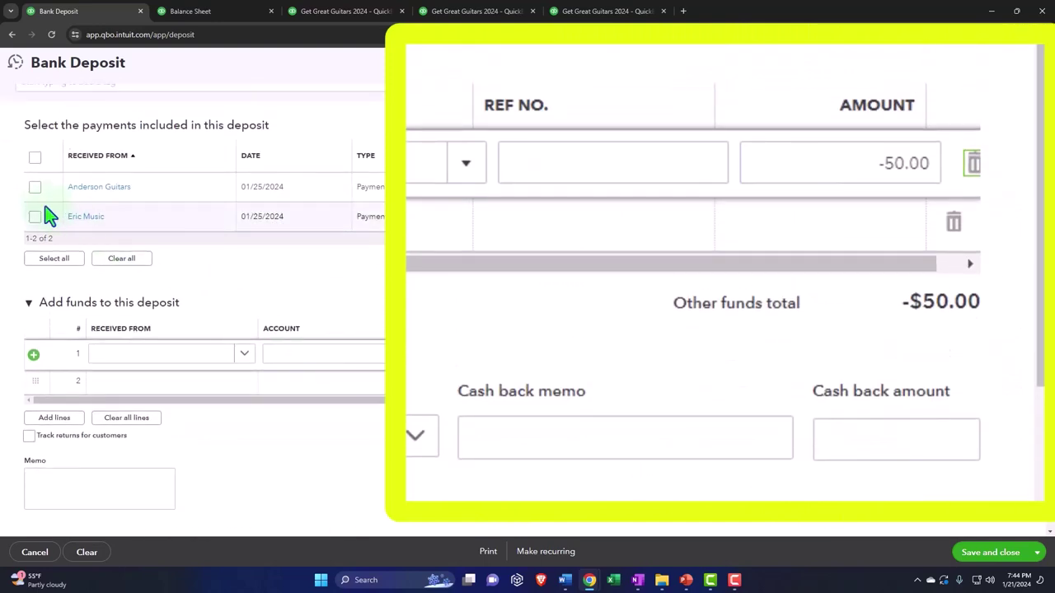
left_click(33, 216)
left_click(34, 216)
left_click(35, 187)
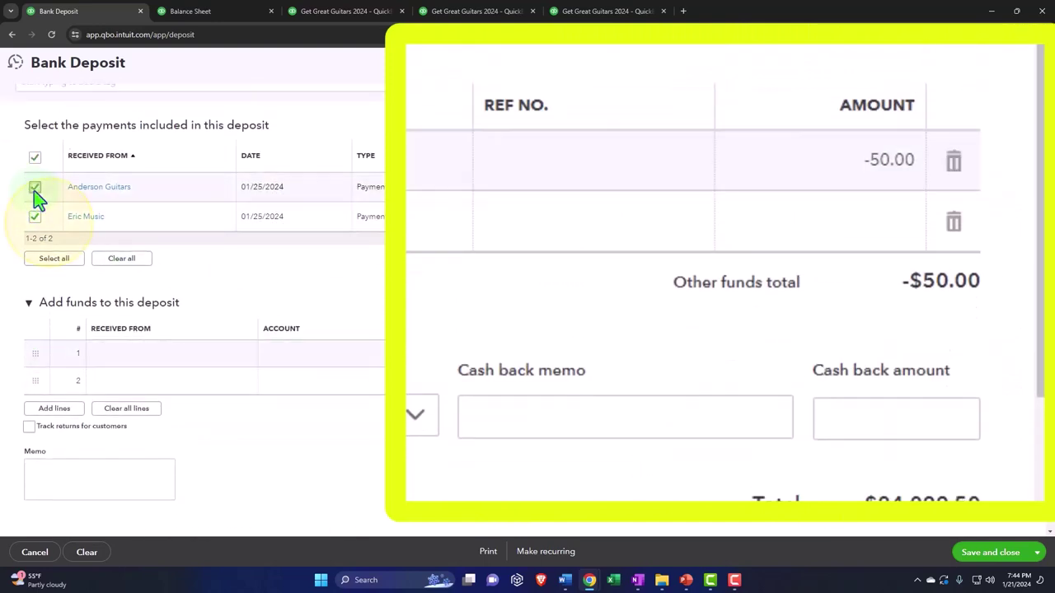
scroll(74, 246, "down", 1)
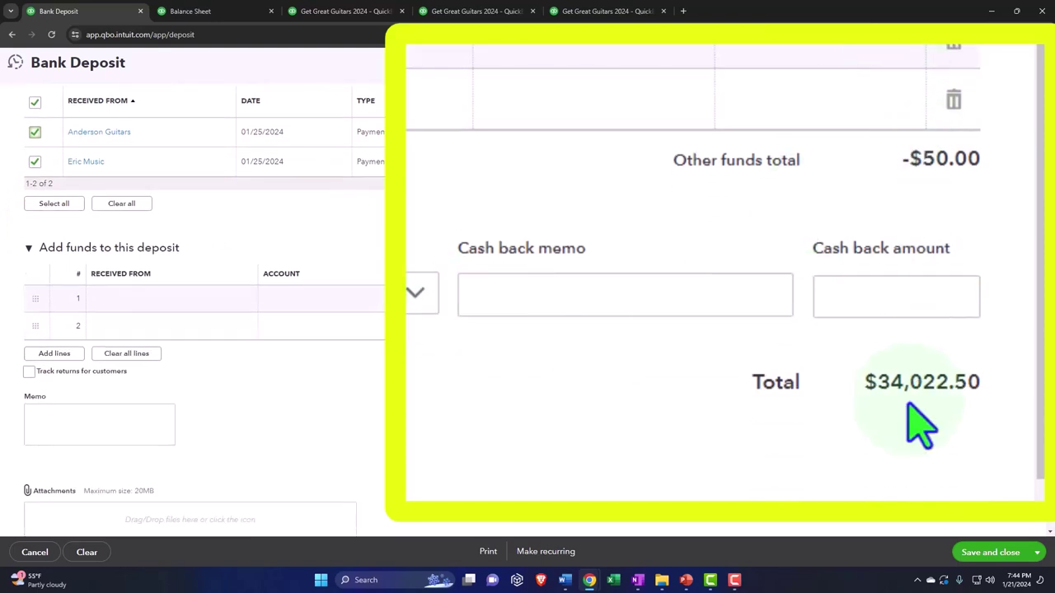
scroll(919, 432, "up", 1)
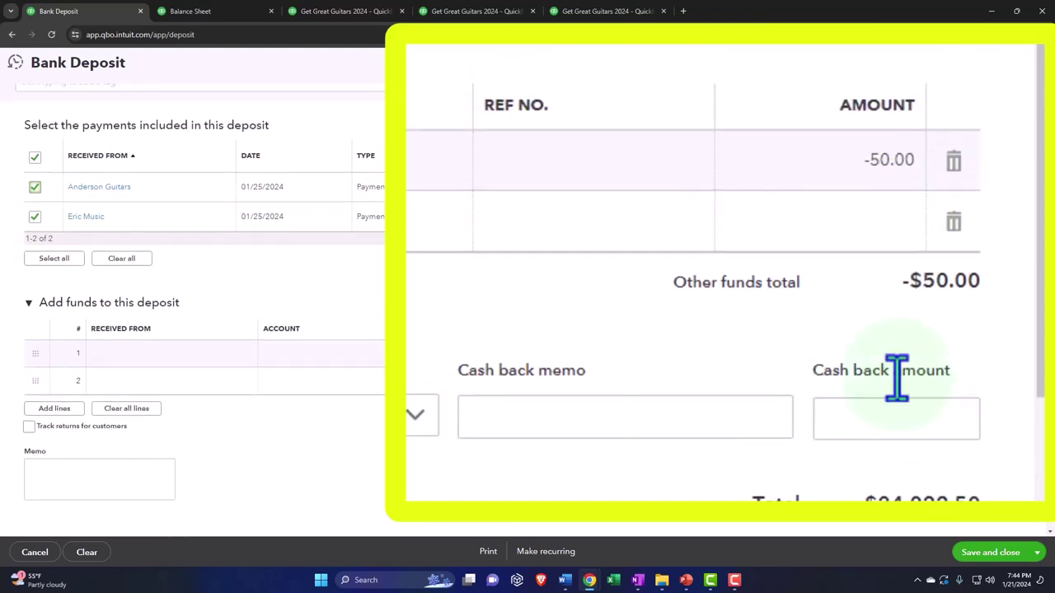
Remove the negative amount from the first additional funds line
left_click(857, 161)
key("BackSpace")
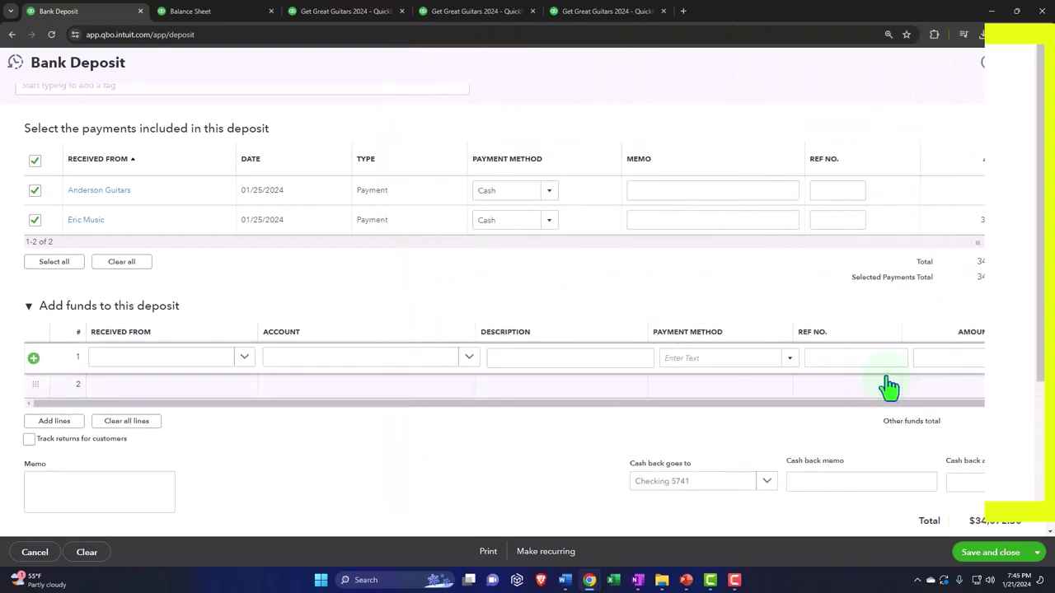
scroll(937, 370, "up", 2)
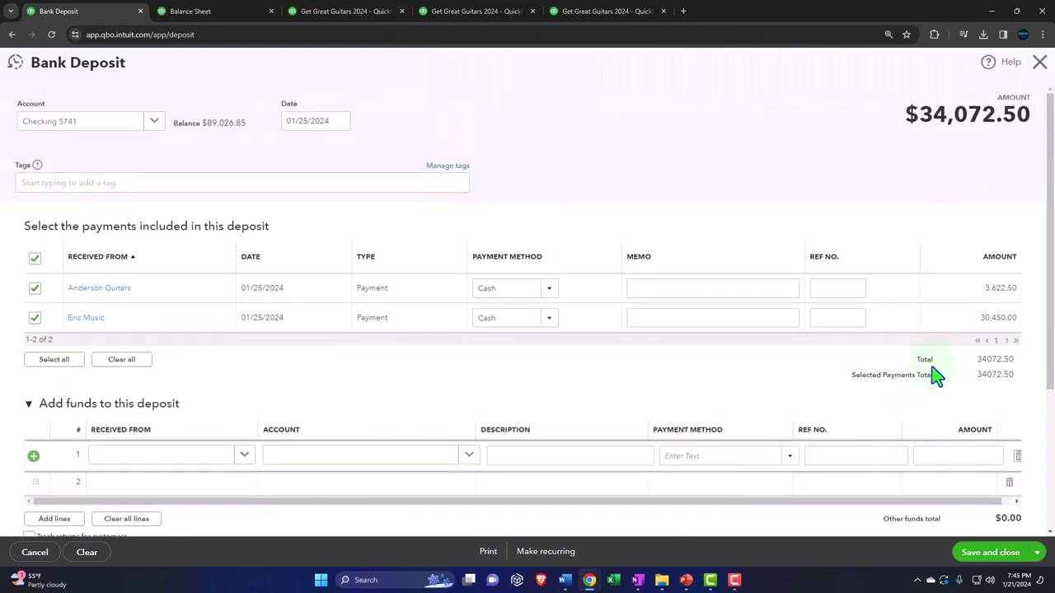
left_click(979, 373)
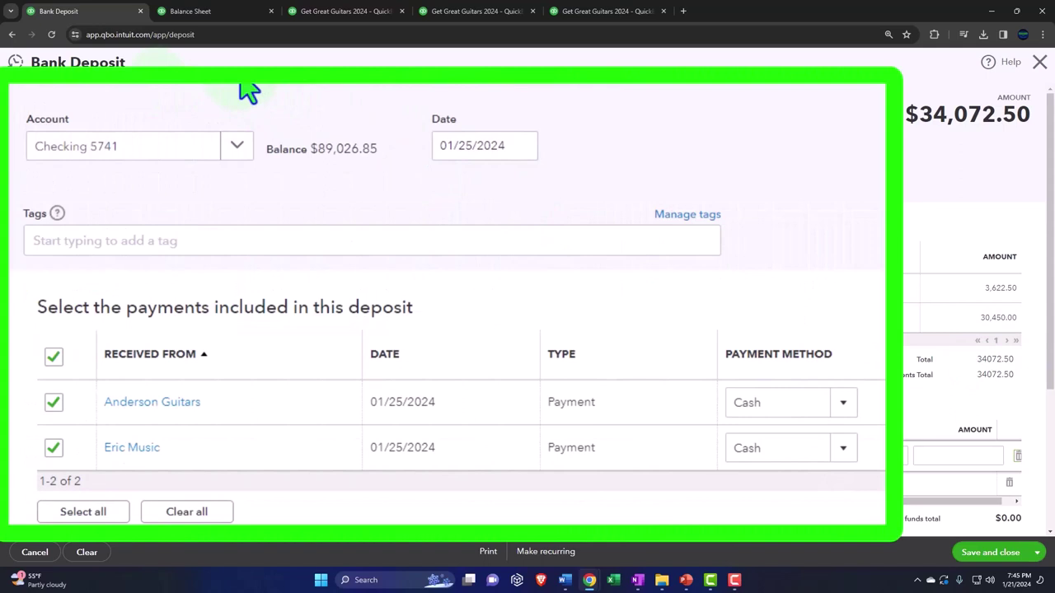
Review the deposit account and additional funds lines, and save and close the bank deposit
left_click(237, 149)
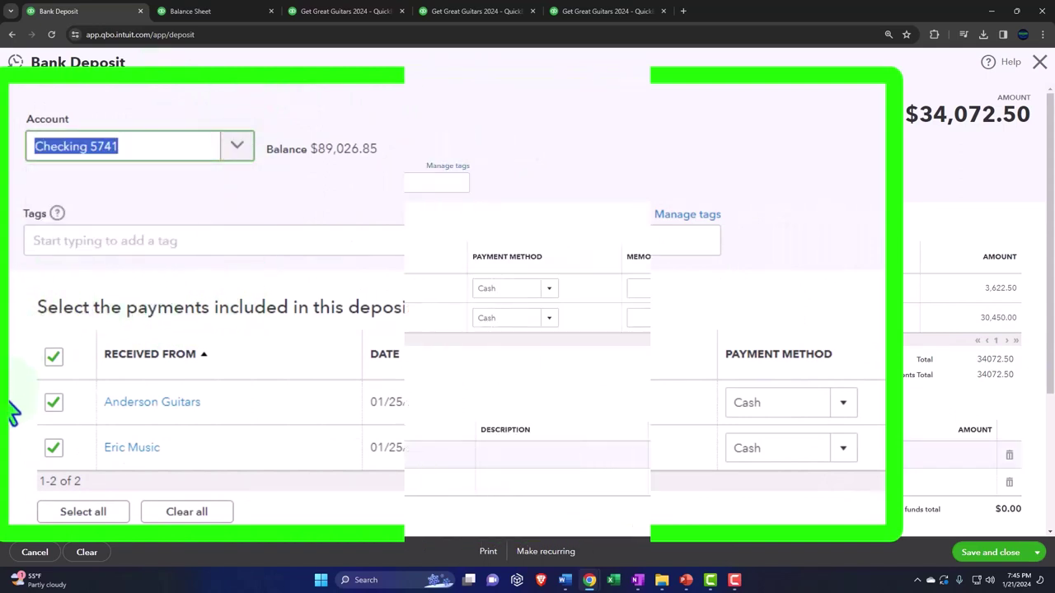
scroll(137, 377, "down", 1)
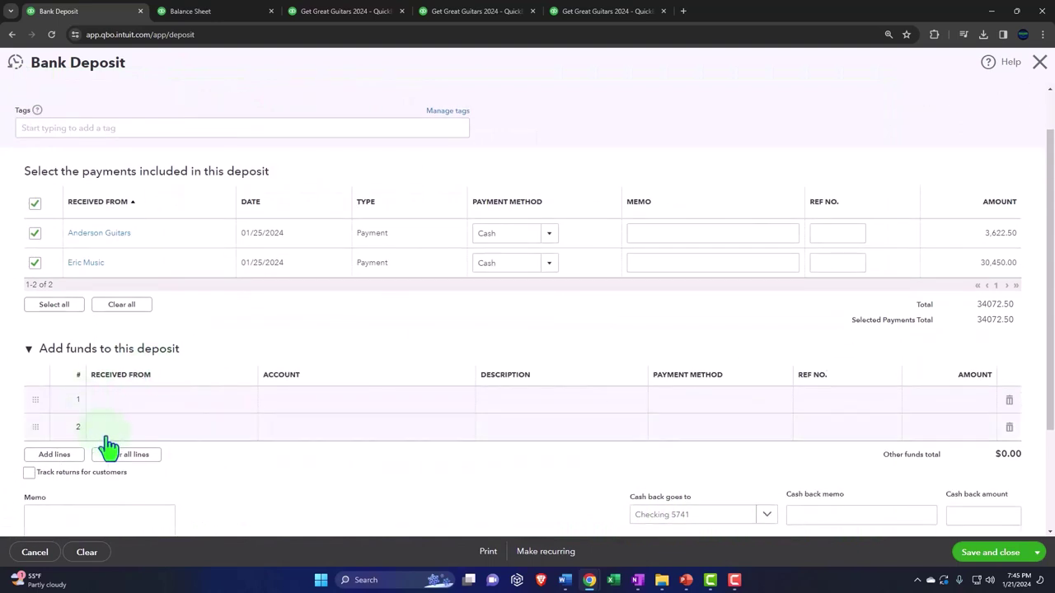
left_click(165, 450)
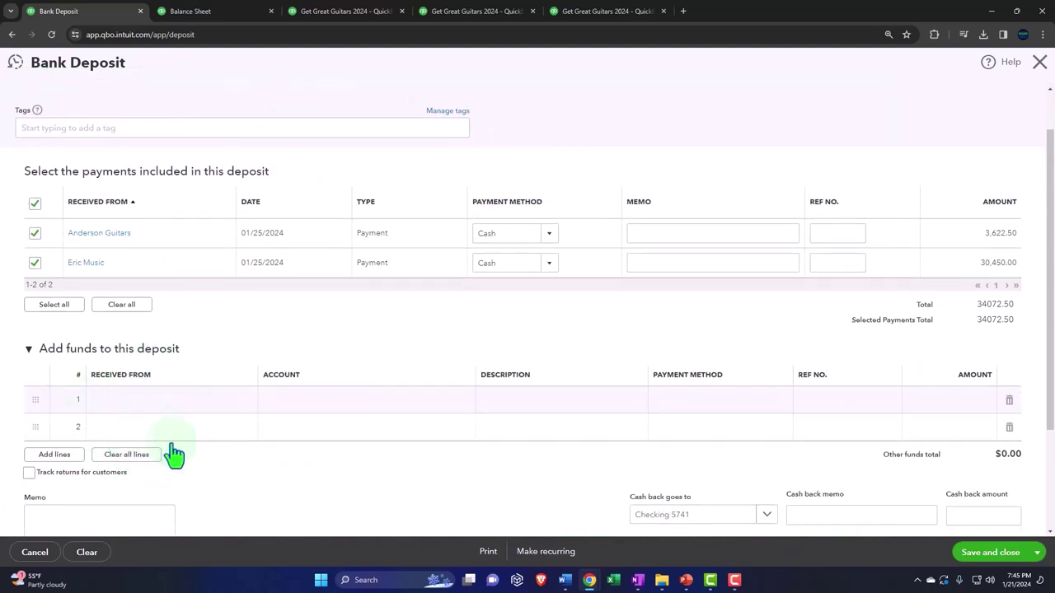
scroll(197, 441, "up", 1)
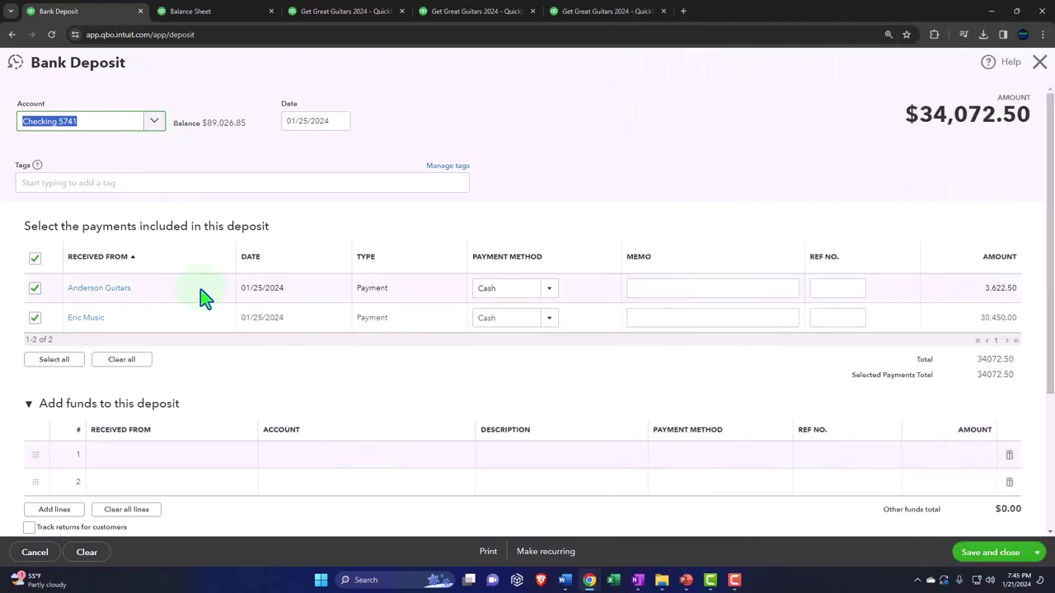
left_click(978, 556)
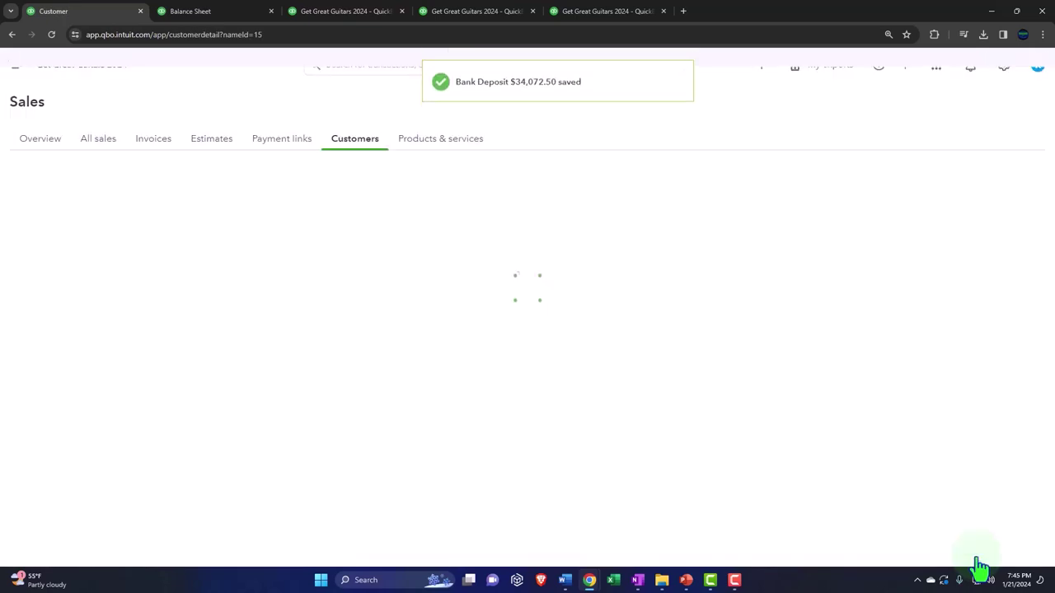
Open the Checking 5741 transaction detail from the Balance Sheet, examine the new deposit, and return to the Balance Sheet
left_click(221, 12)
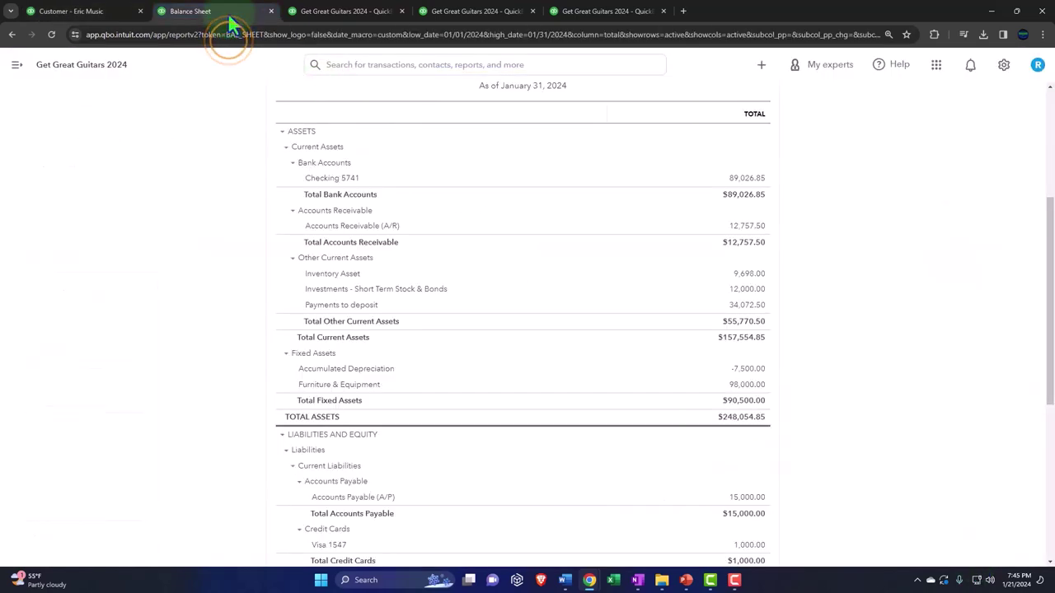
scroll(255, 335, "up", 2)
key("ctrl+plus")
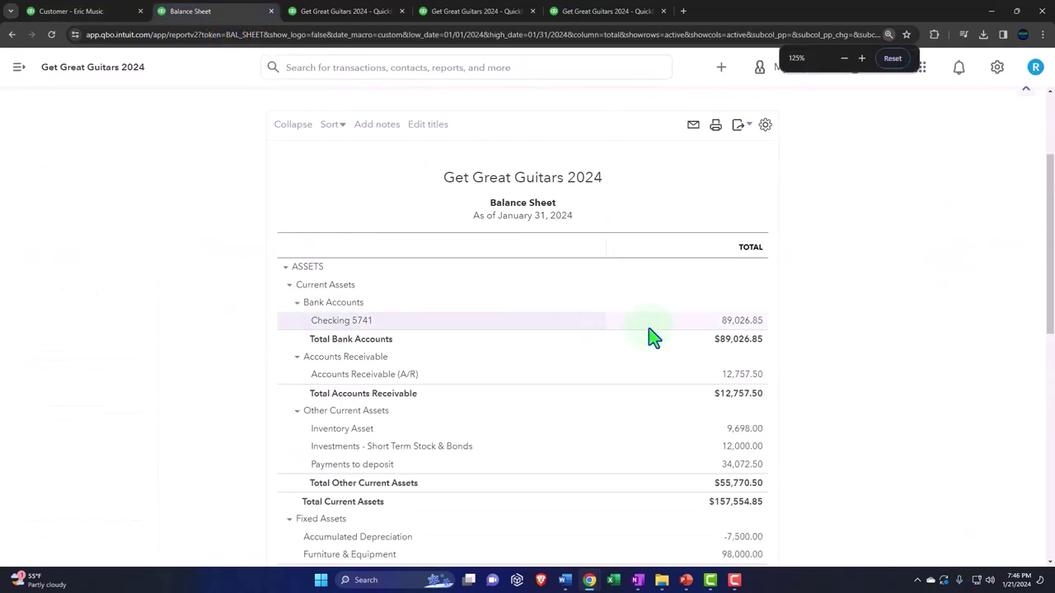
left_click(734, 321)
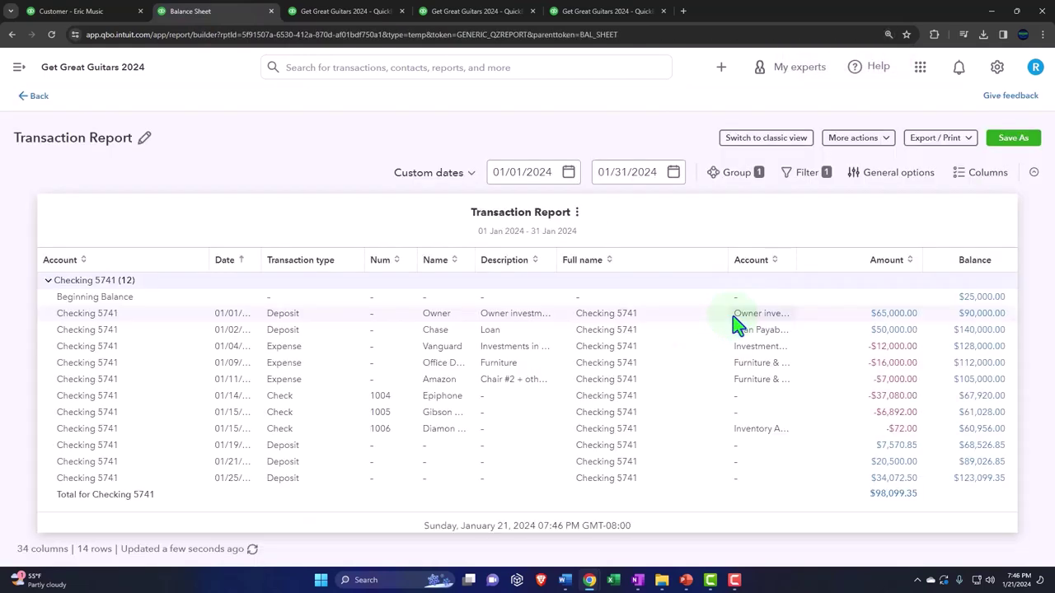
left_click(897, 483)
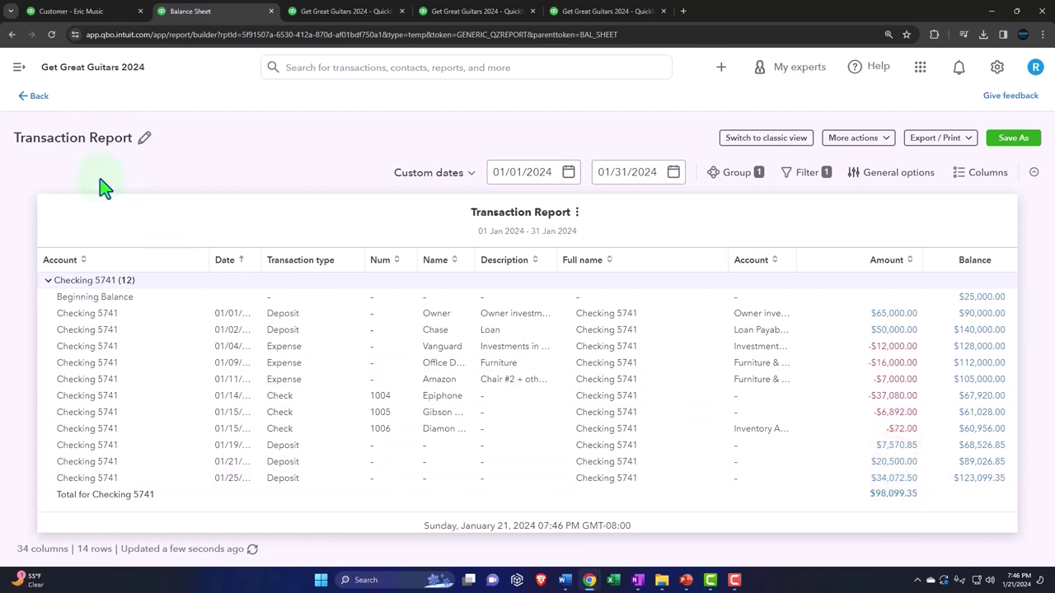
left_click(38, 98)
Open the Payments to deposit transaction detail, examine the payments and their matching deposits, and return to the Balance Sheet
scroll(296, 234, "down", 2)
key("ctrl+plus")
key("ctrl+plus")
key("ctrl+plus")
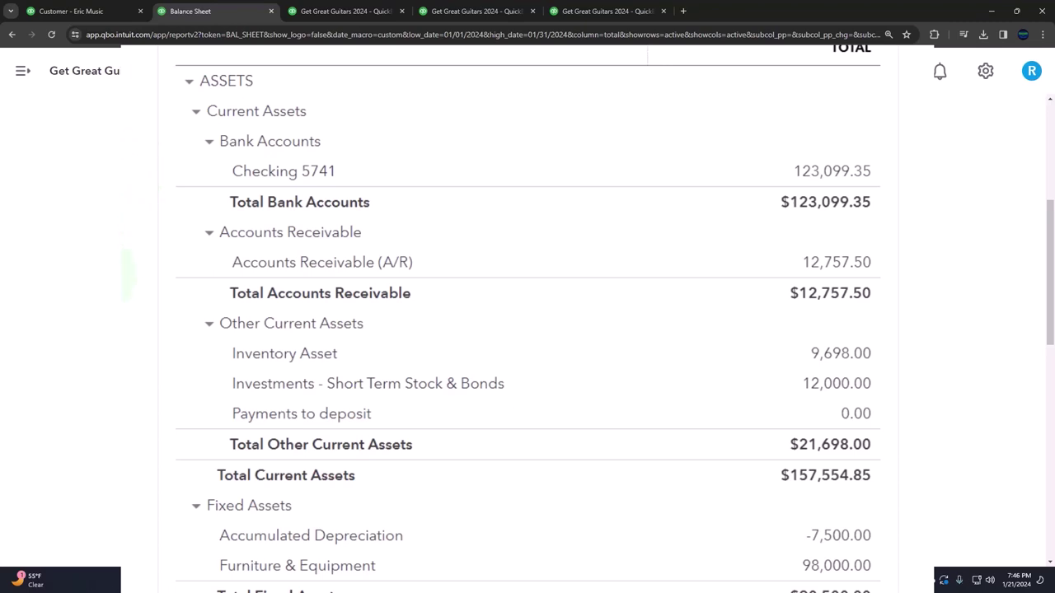
left_click(851, 433)
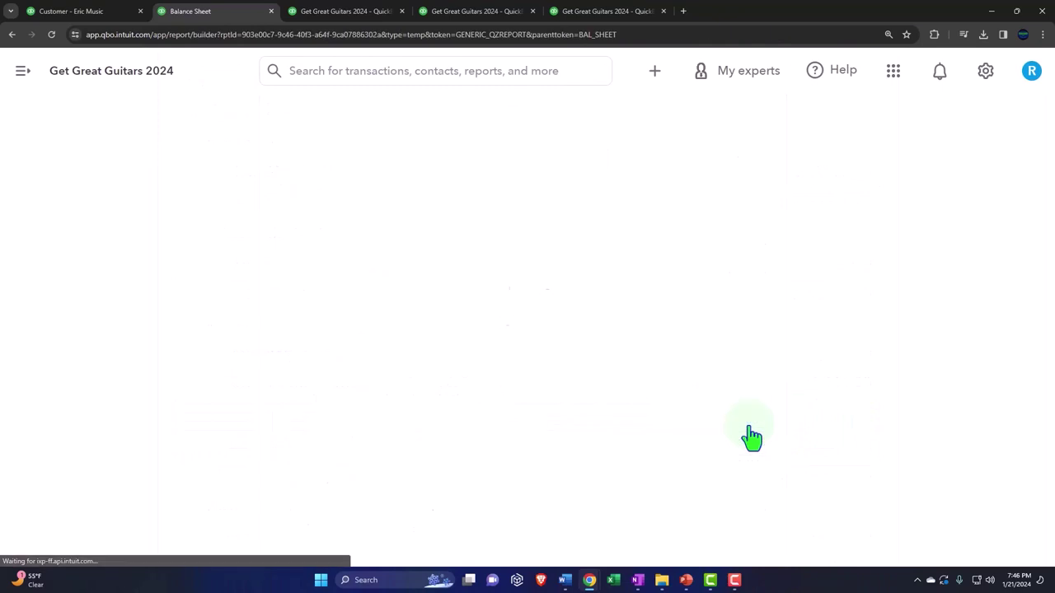
key("ctrl+minus")
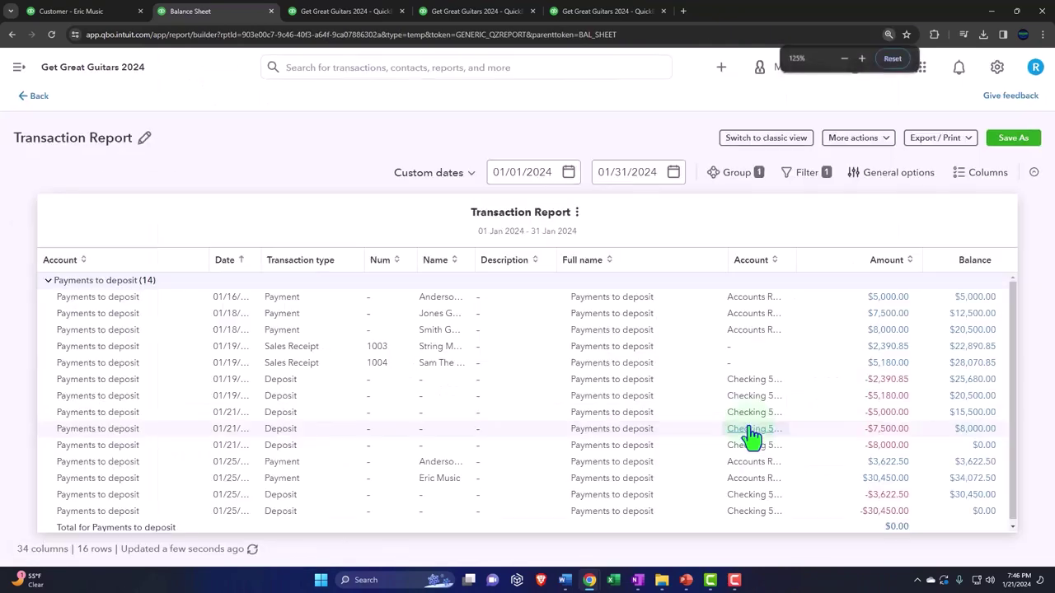
scroll(773, 426, "down", 1)
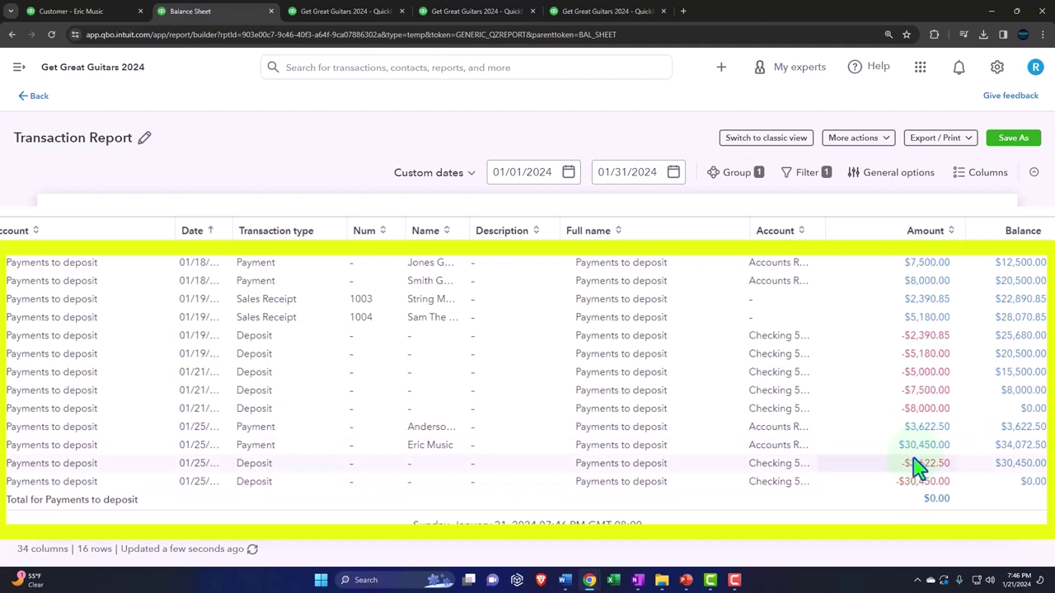
scroll(114, 391, "up", 1)
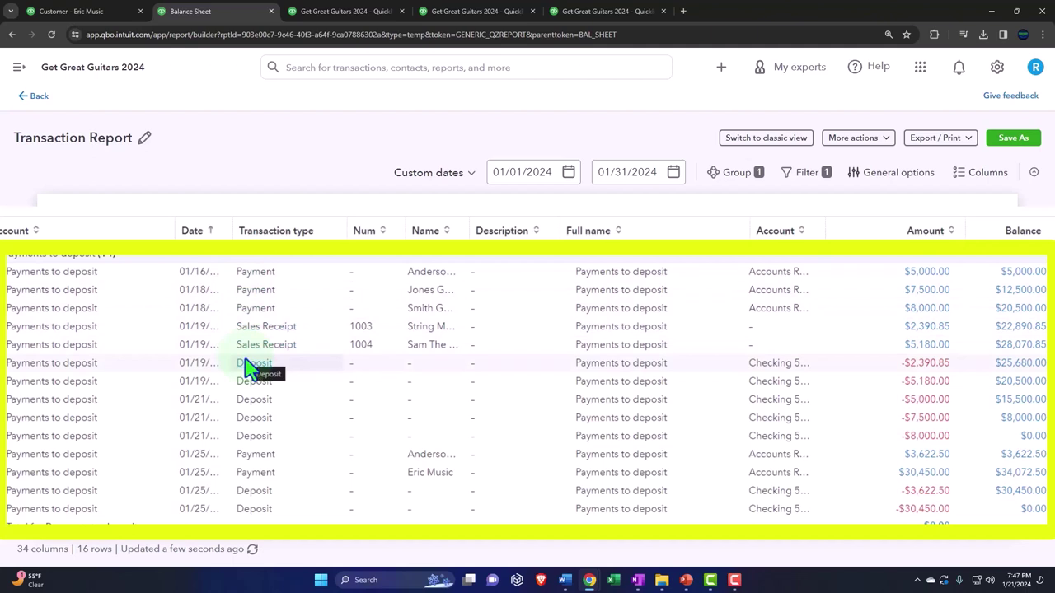
left_click(39, 98)
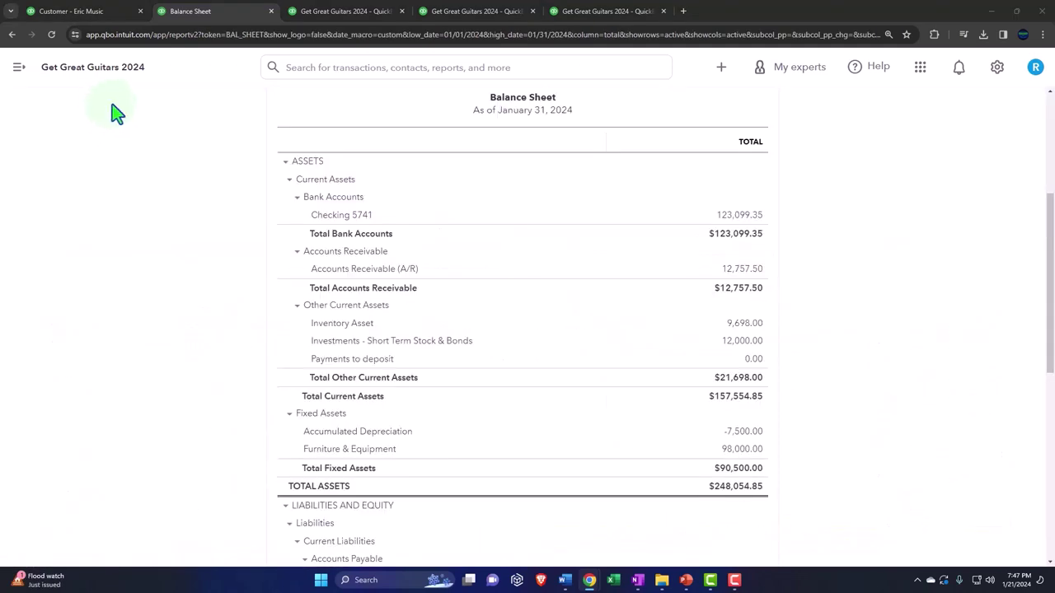
Review the Balance Sheet's liabilities and equity, and examine income and expenses on the January 2024 Profit and Loss report
scroll(194, 221, "down", 3)
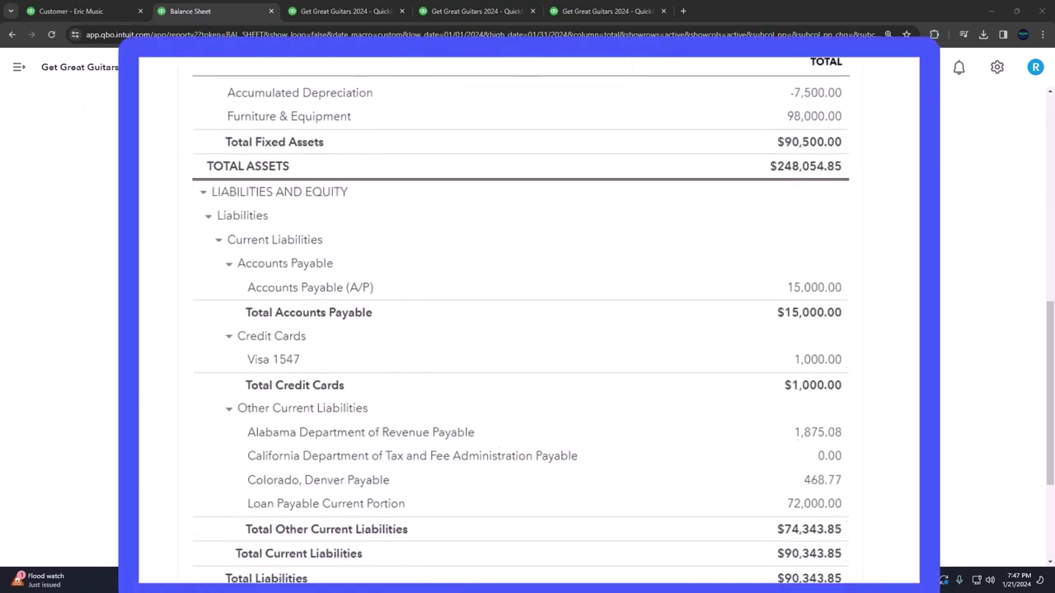
scroll(528, 330, "down", 3)
left_click(308, 13)
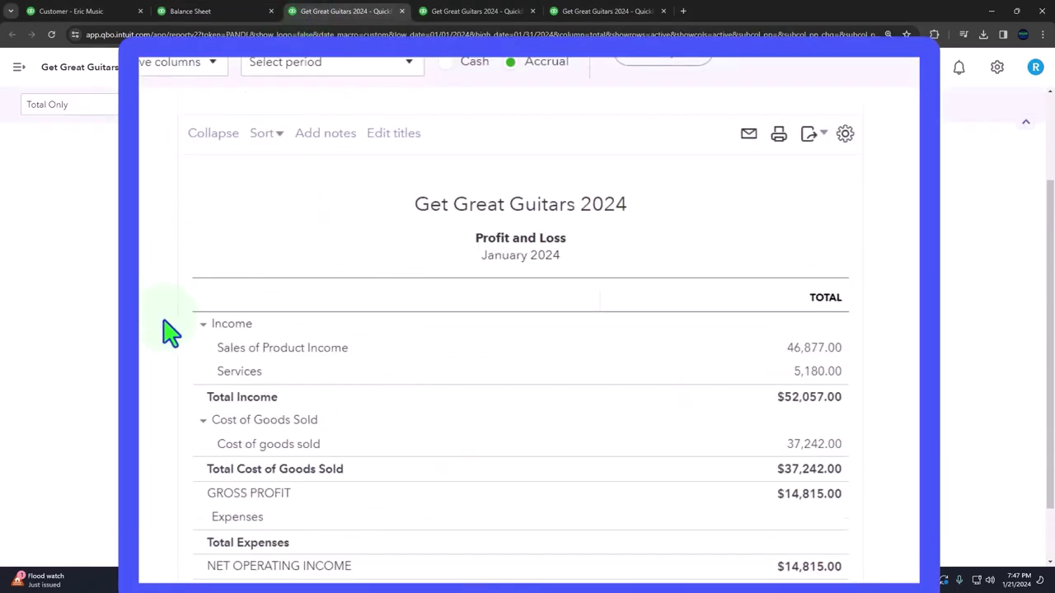
scroll(256, 303, "down", 1)
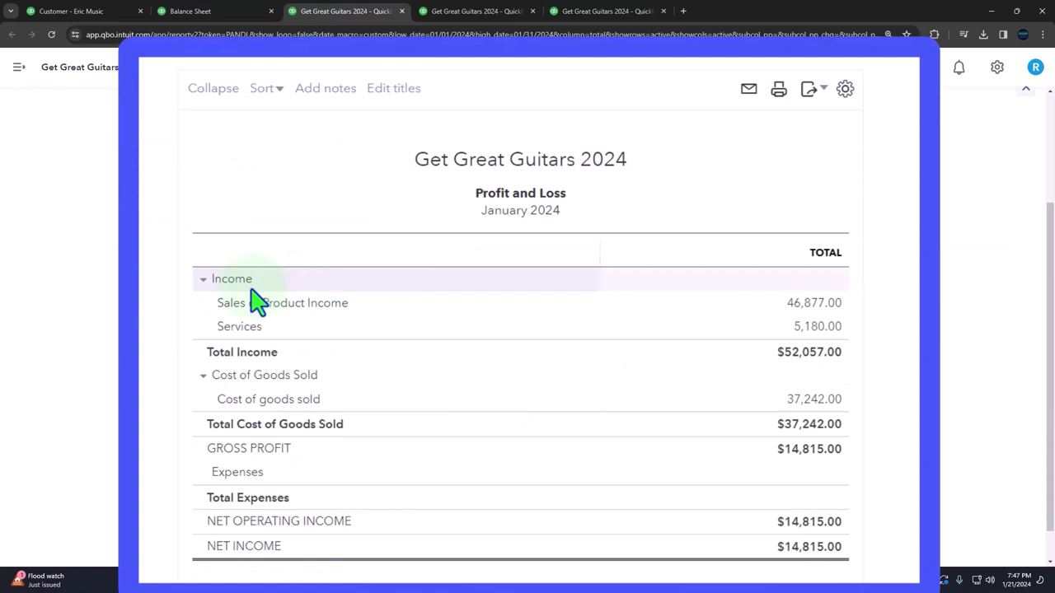
key("ctrl+plus")
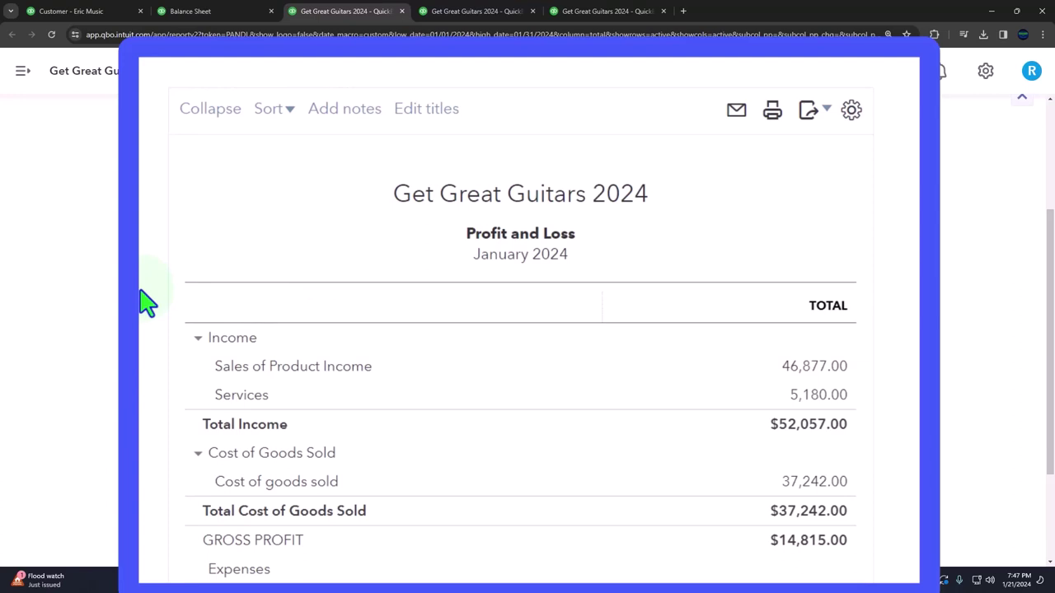
scroll(147, 304, "down", 1)
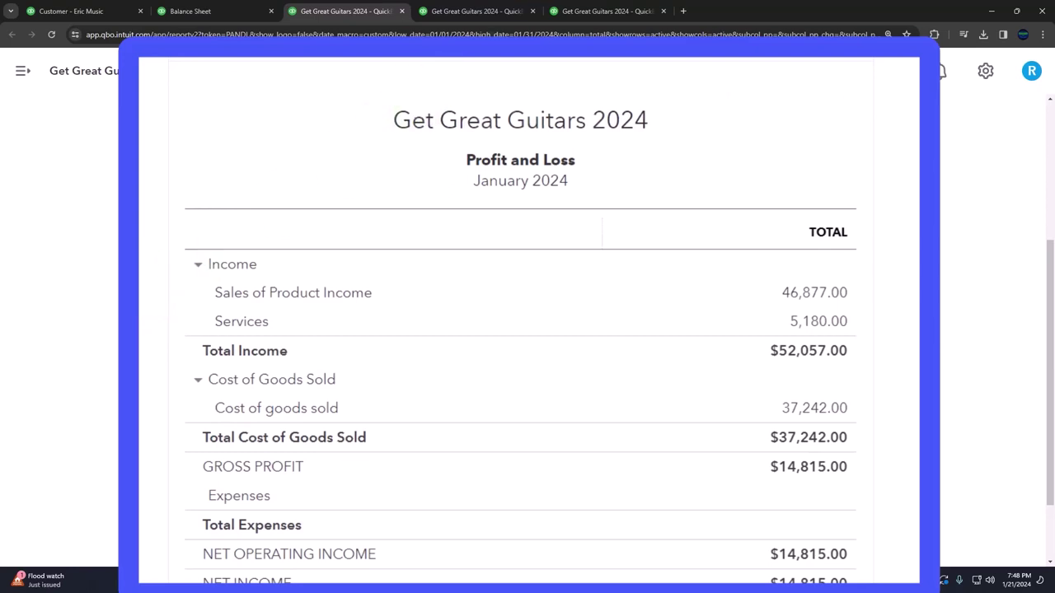
Rerun the Trial Balance report as of January 31, 2024 and review its debit and credit balances
left_click(474, 13)
scroll(458, 270, "up", 2)
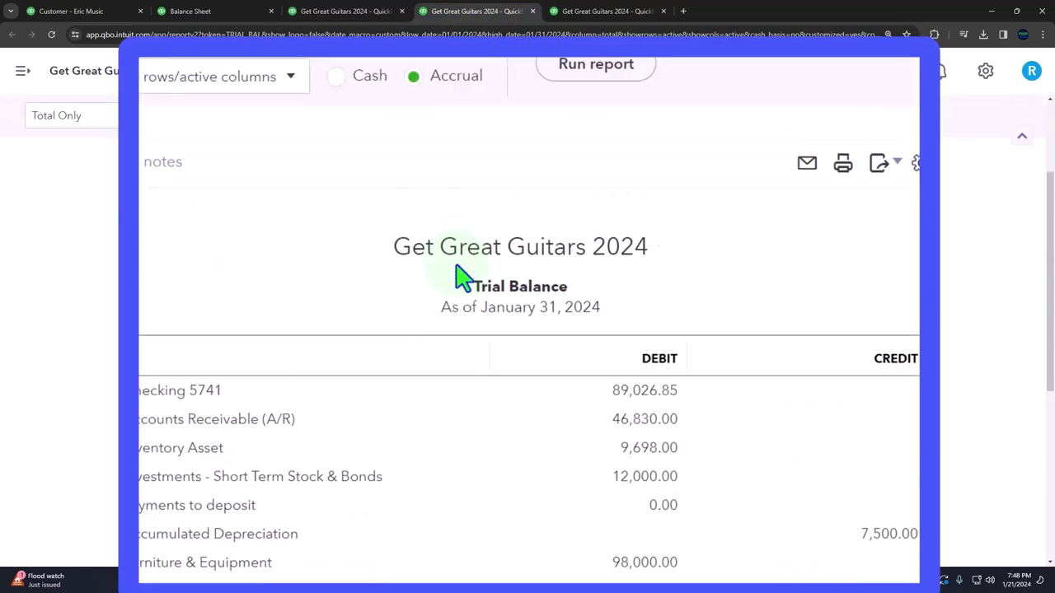
left_click(572, 106)
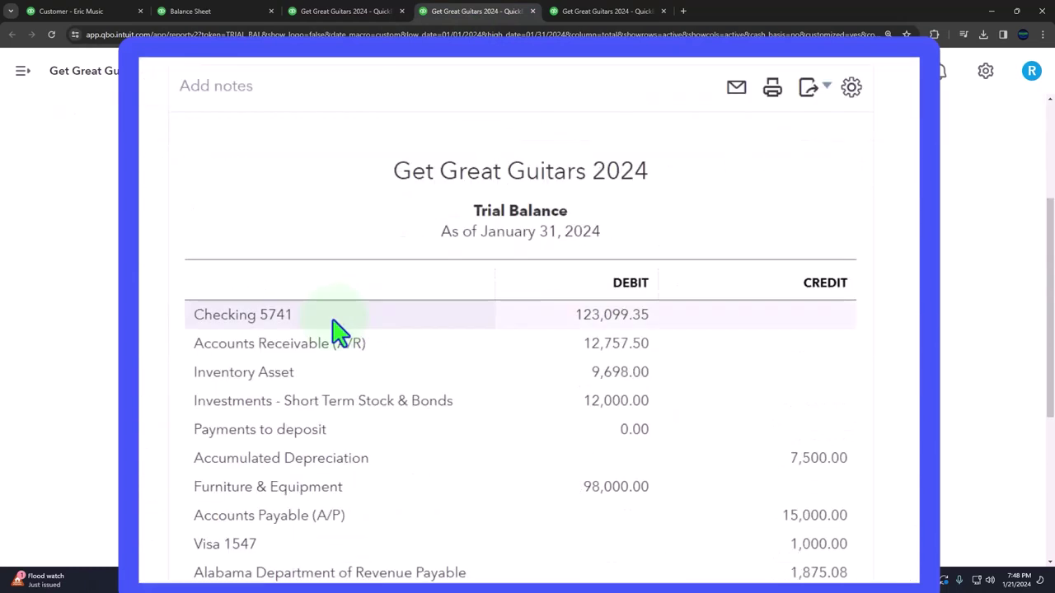
scroll(336, 330, "down", 2)
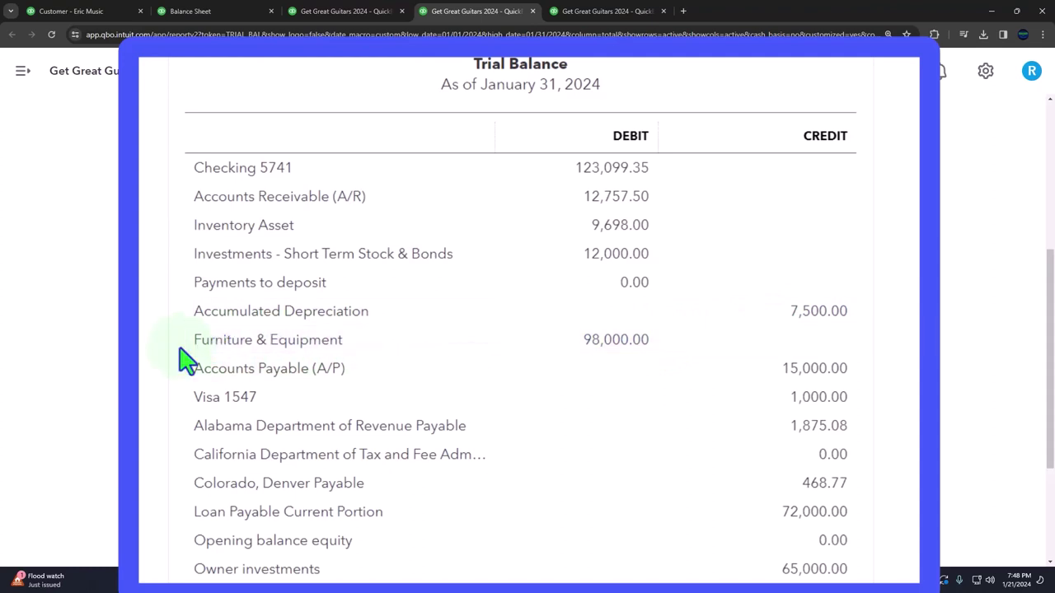
scroll(187, 361, "down", 2)
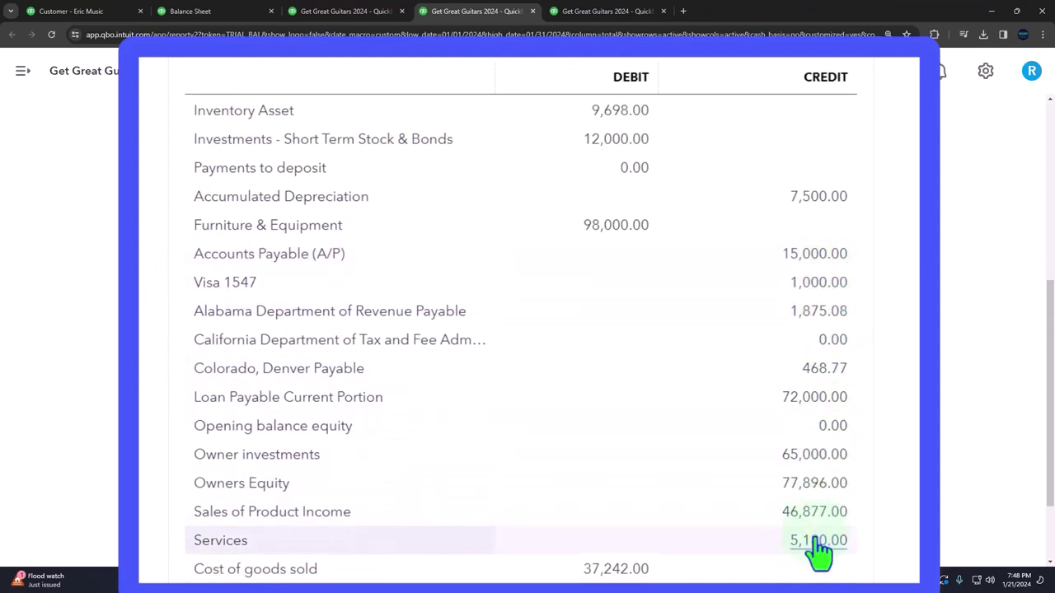
scroll(822, 554, "up", 3)
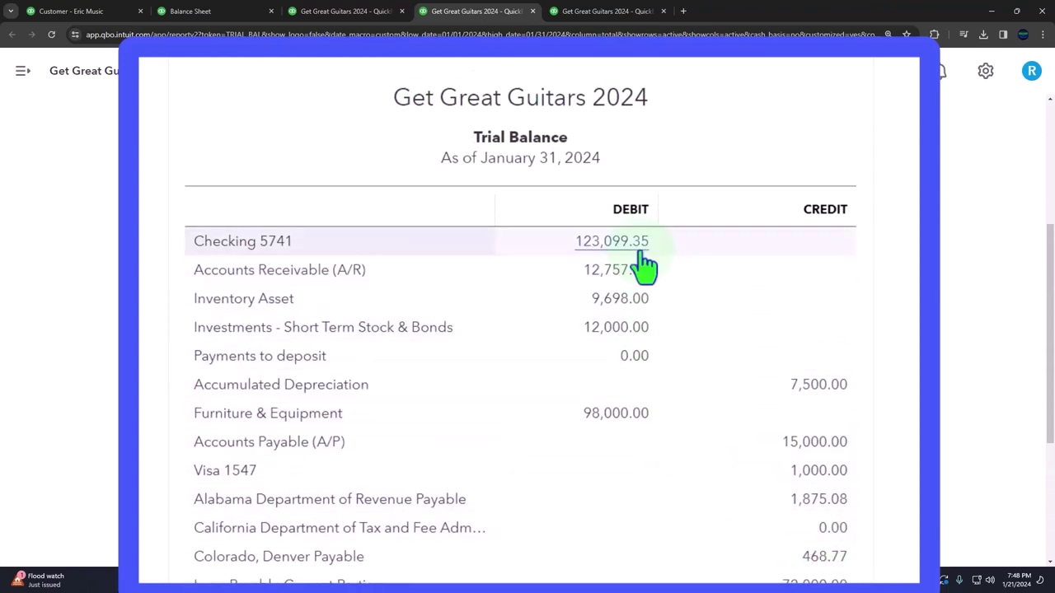
scroll(646, 266, "down", 2)
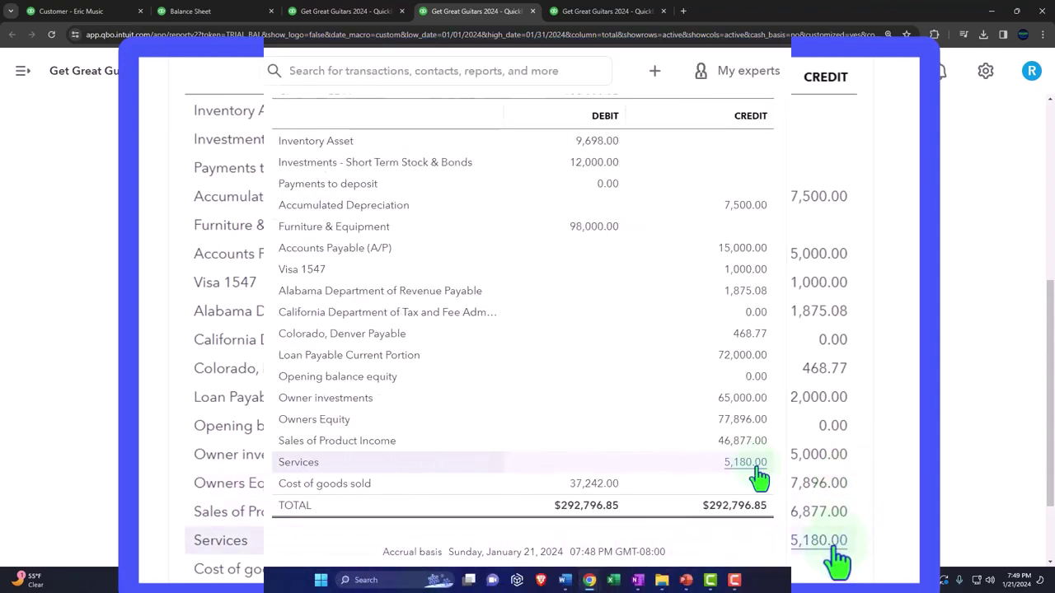
Open the Windows Calculator, keep it on top of other windows, and place it beside the Trial Balance
left_click(362, 579)
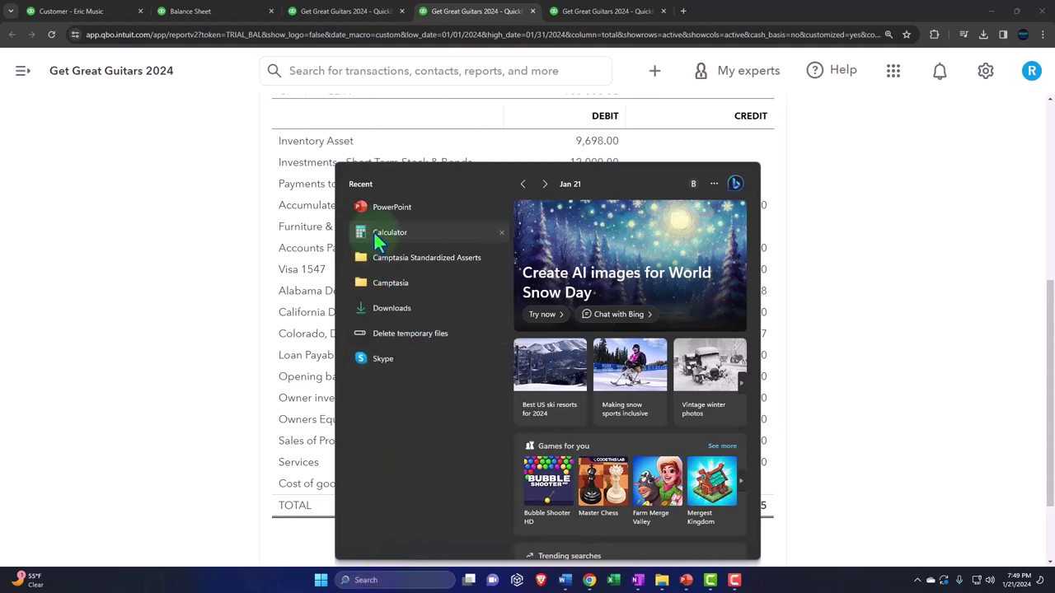
left_click(373, 232)
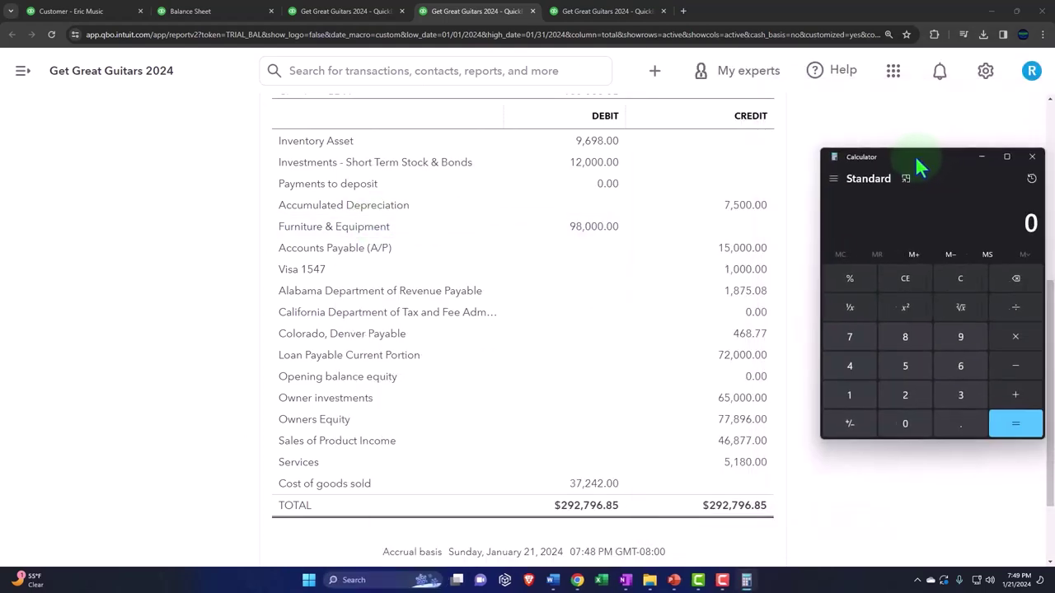
left_click_drag(915, 155, 896, 162)
left_click(888, 177)
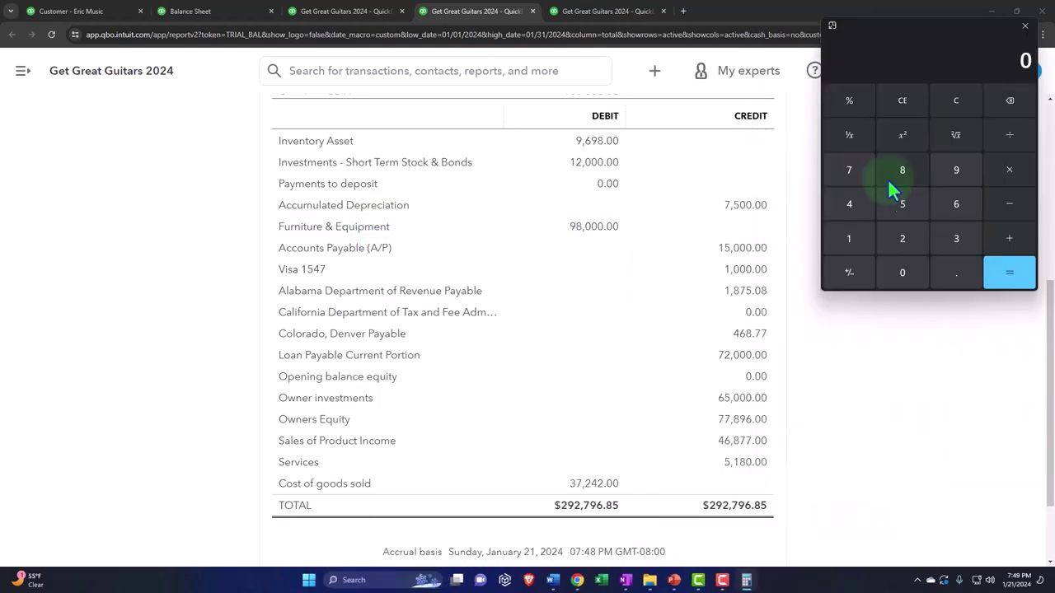
left_click_drag(924, 27, 924, 158)
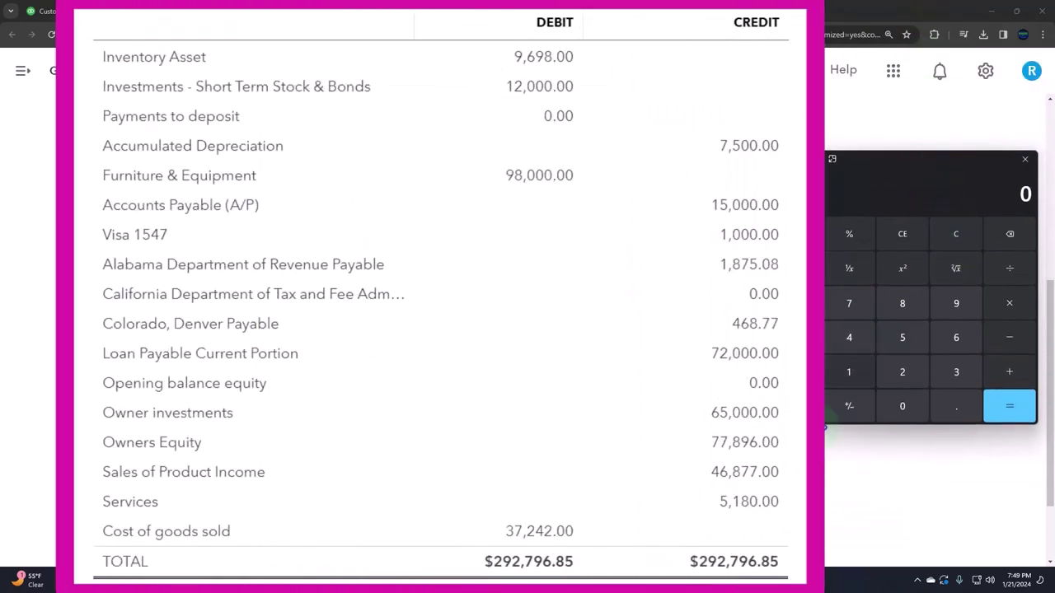
Calculate 46,877 plus 5,180 minus 37,242, compare the result with net income on the Profit and Loss report, and return to the Trial Balance
type("46877")
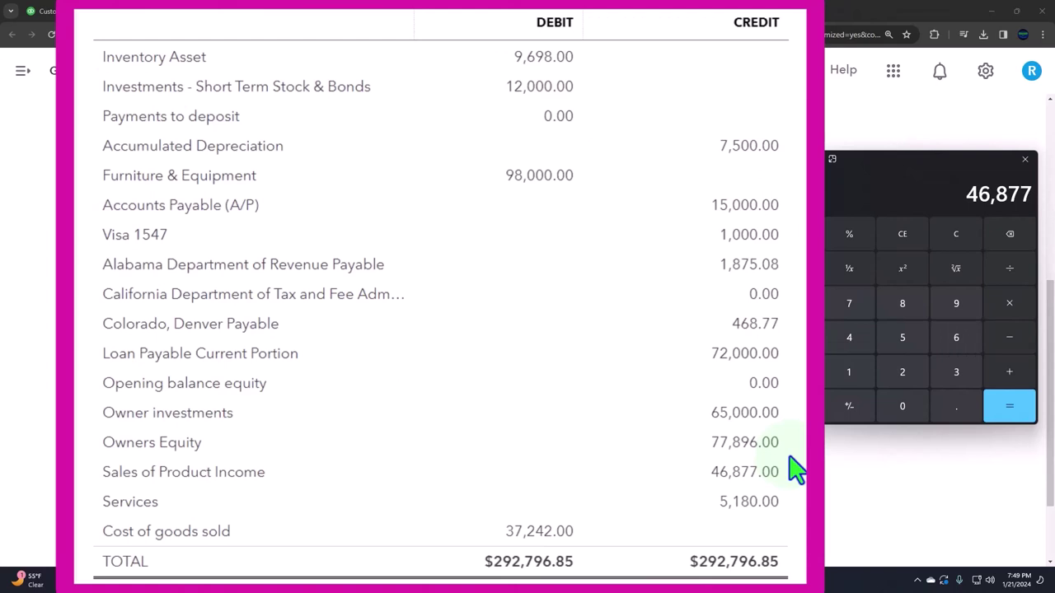
type("+5180")
key("Return")
type("+37242")
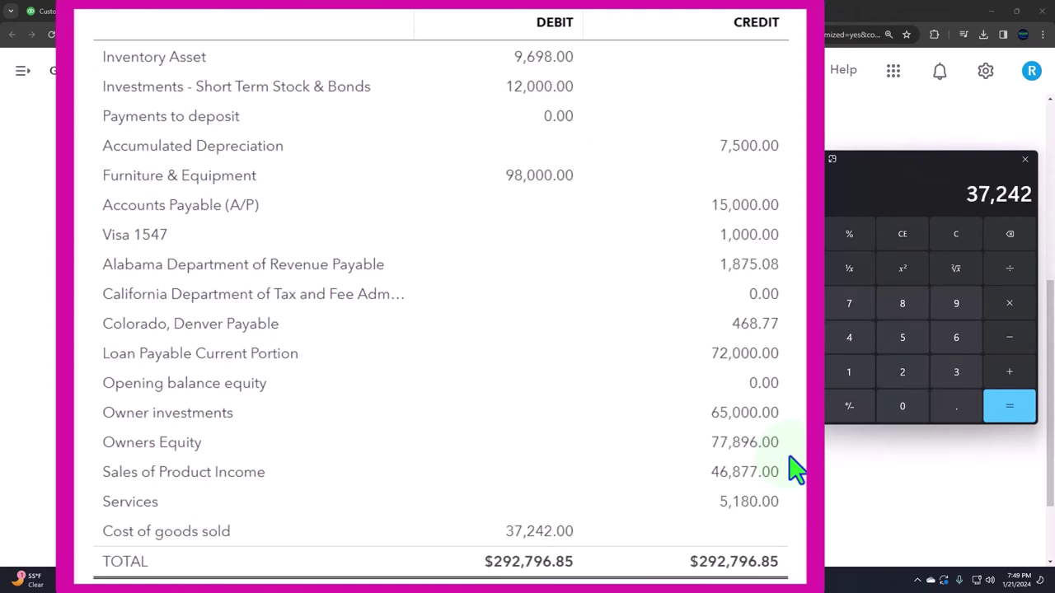
key("Return")
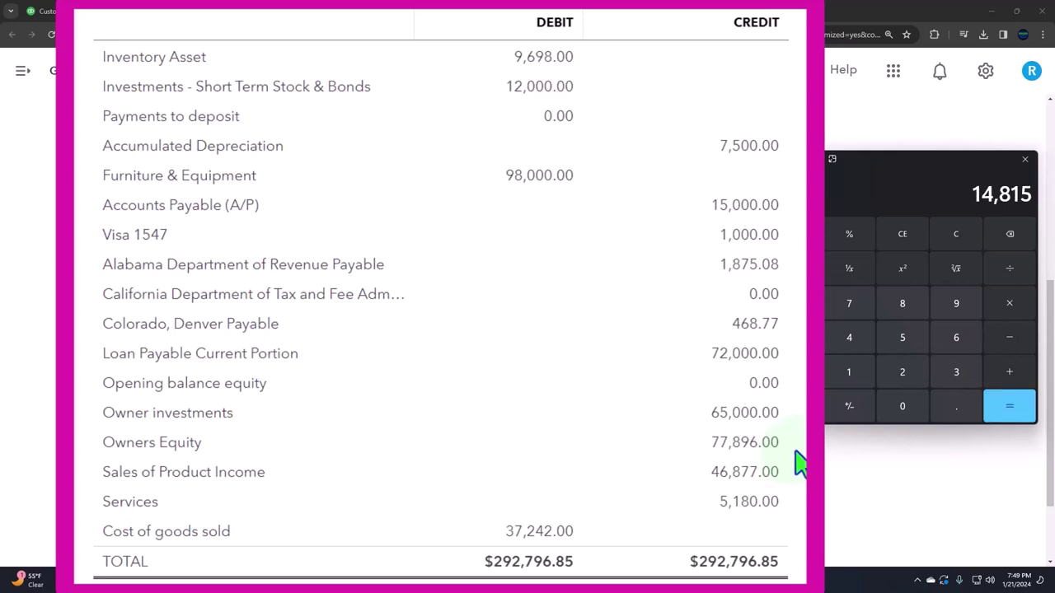
left_click(412, 12)
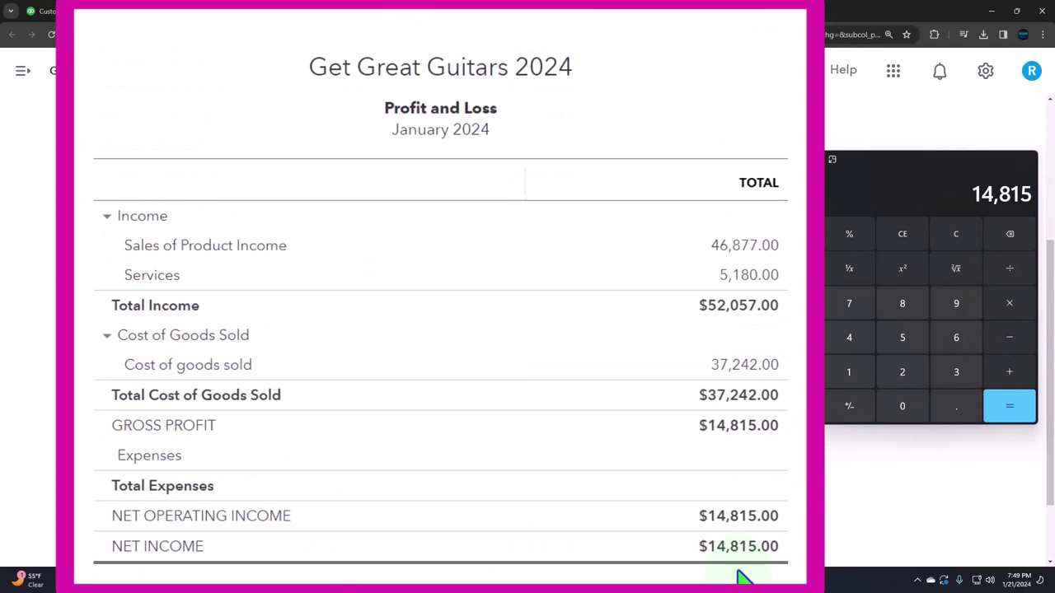
key("ctrl+Tab")
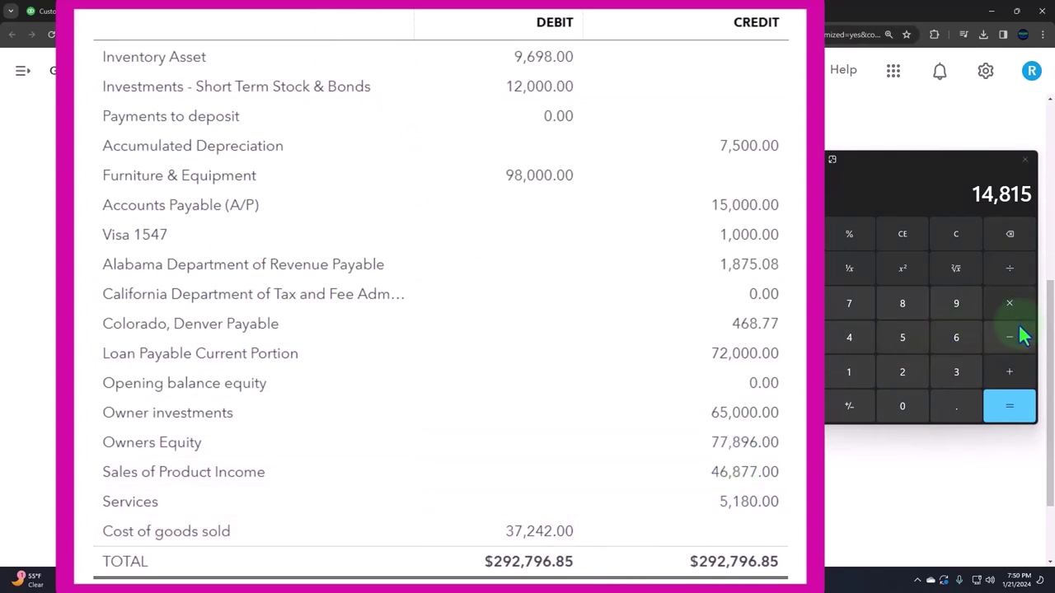
Add the Owners Equity balance of 77,896 to the calculated net income
left_click(1021, 377)
type("77896")
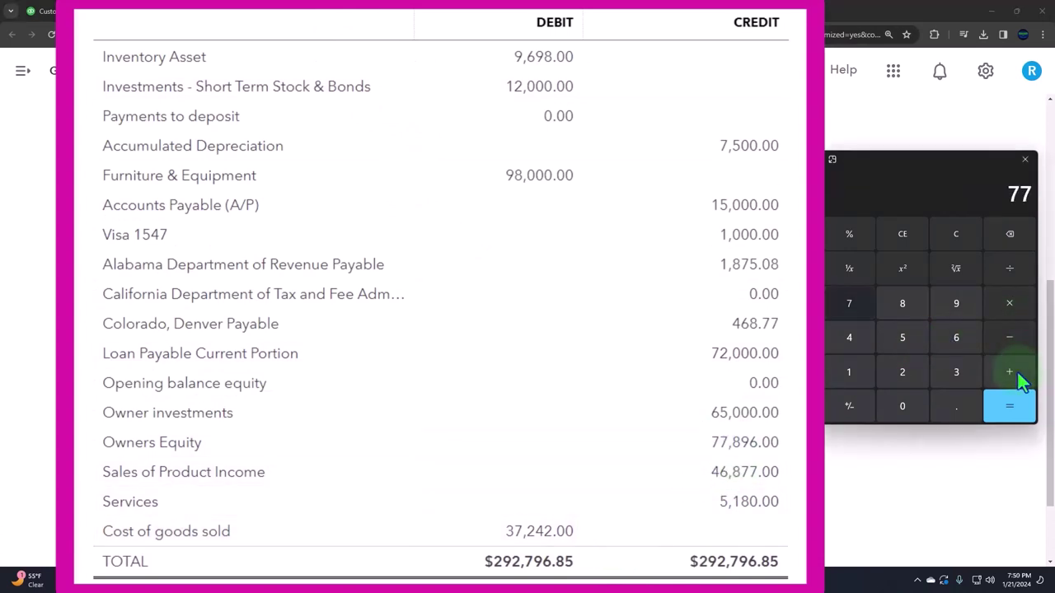
left_click(1021, 379)
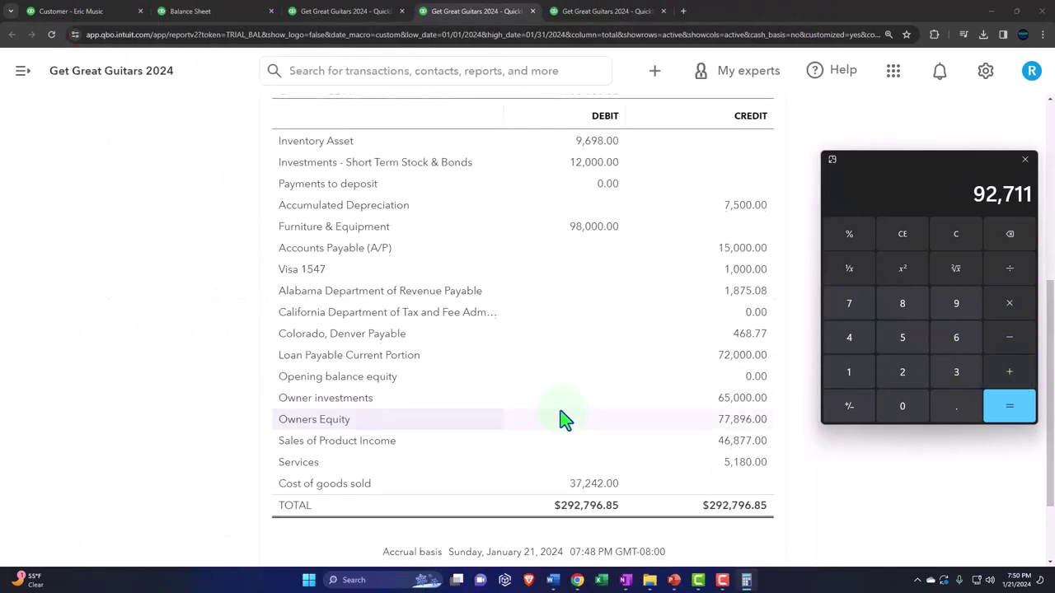
Set the Trial Balance period to 01/01/2025 through 12/31/2025 and run the report
left_click(446, 271)
left_click_drag(282, 205, 101, 189)
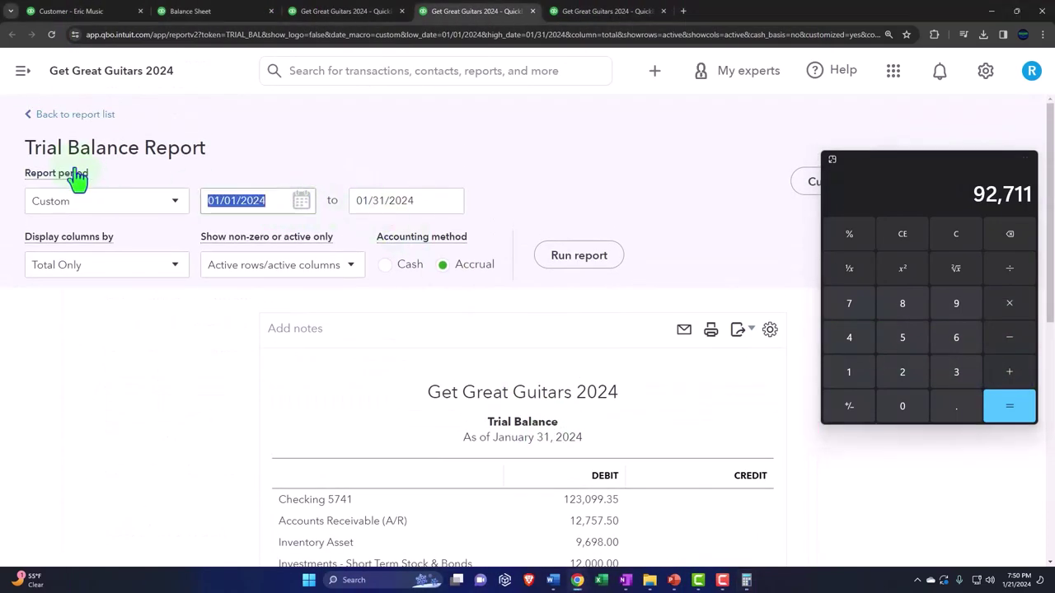
type("01012")
key("Tab")
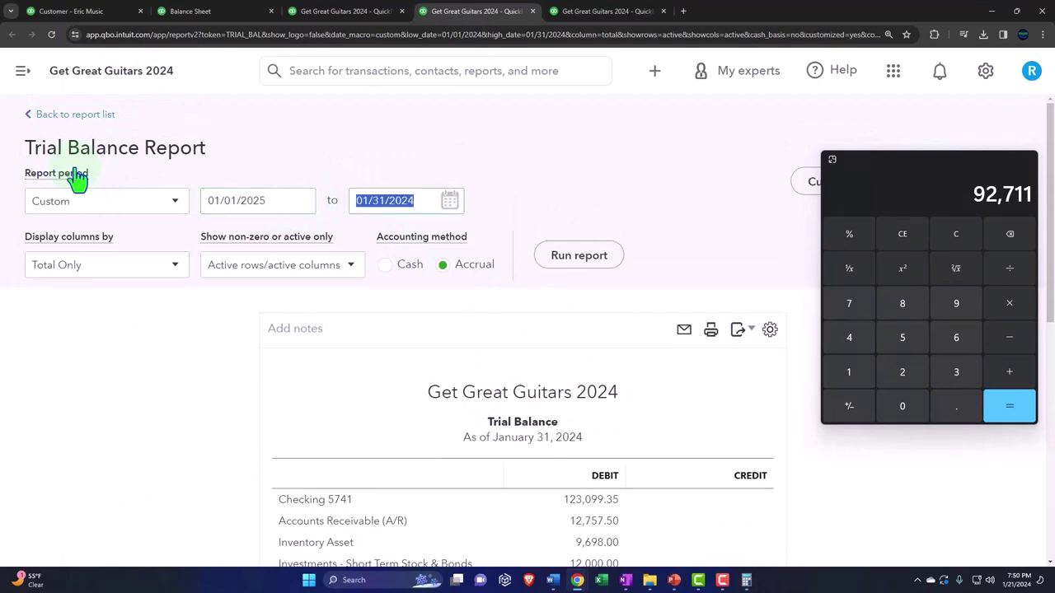
type("12/31/2025")
key("Tab")
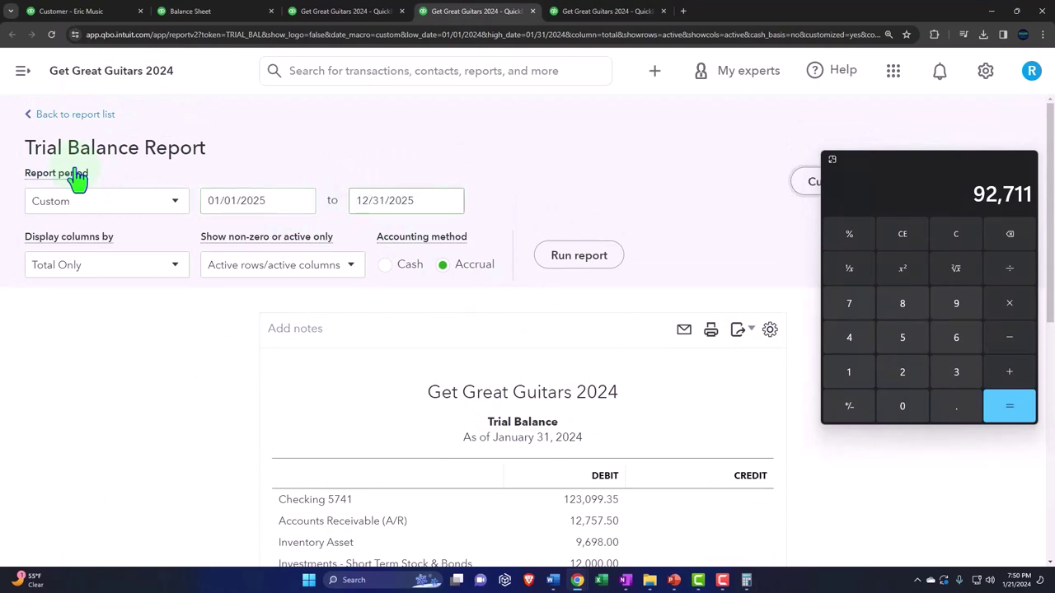
left_click(582, 257)
Compare Owners Equity on the 2025 Trial Balance with the calculated sum and review the remaining account balances
scroll(593, 268, "down", 5)
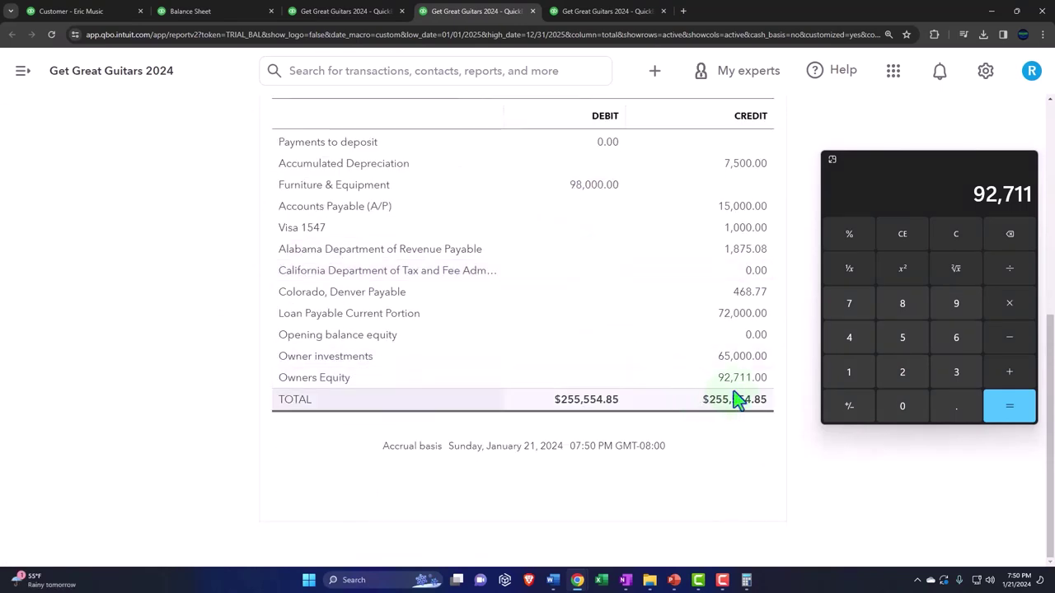
left_click(734, 393)
scroll(734, 392, "up", 1)
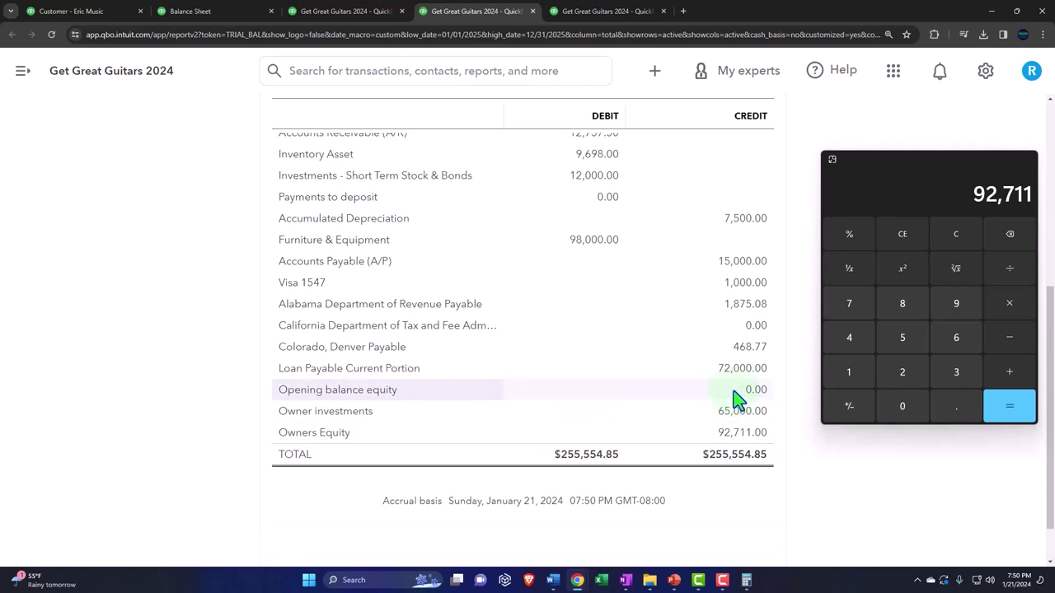
scroll(734, 391, "up", 2)
scroll(734, 395, "down", 1)
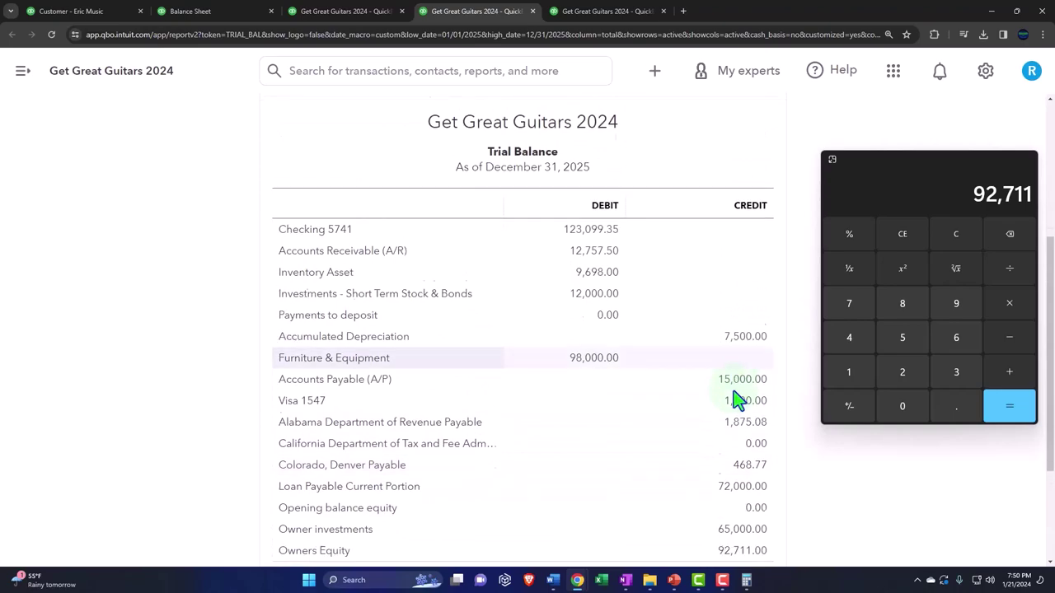